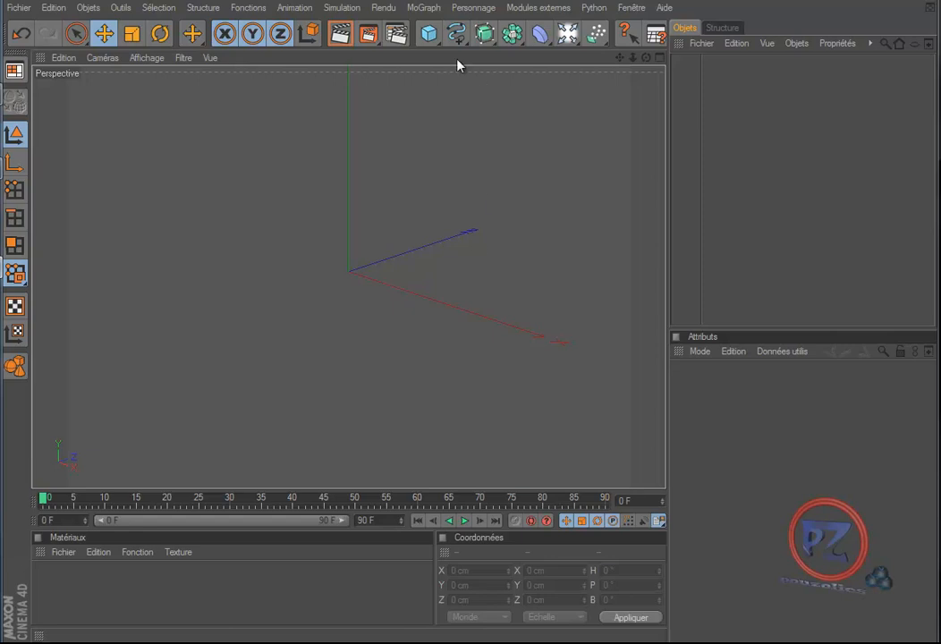
Add a default cube and a null object (Neutre) to the scene
left_click(430, 35)
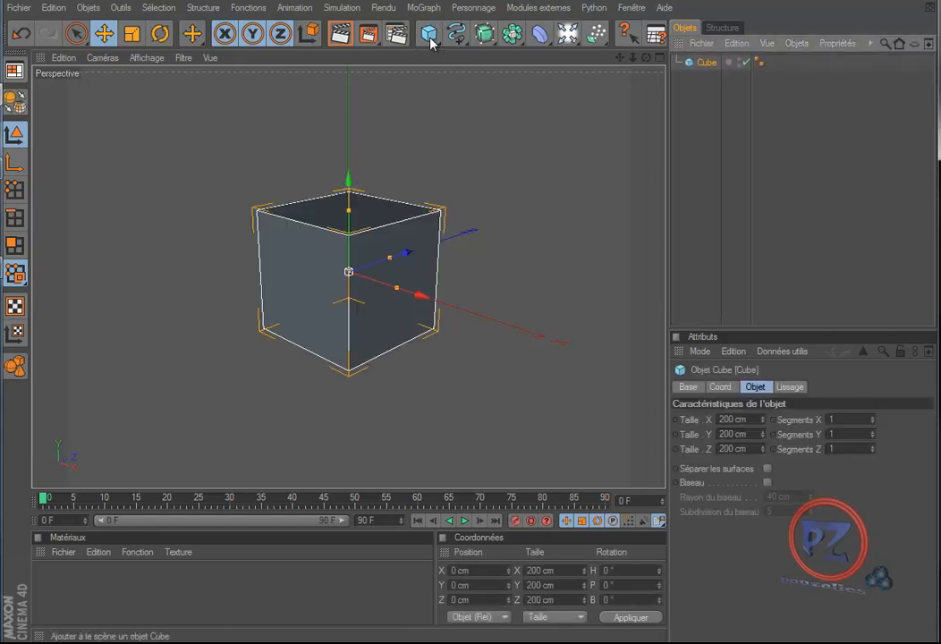
left_click(430, 38)
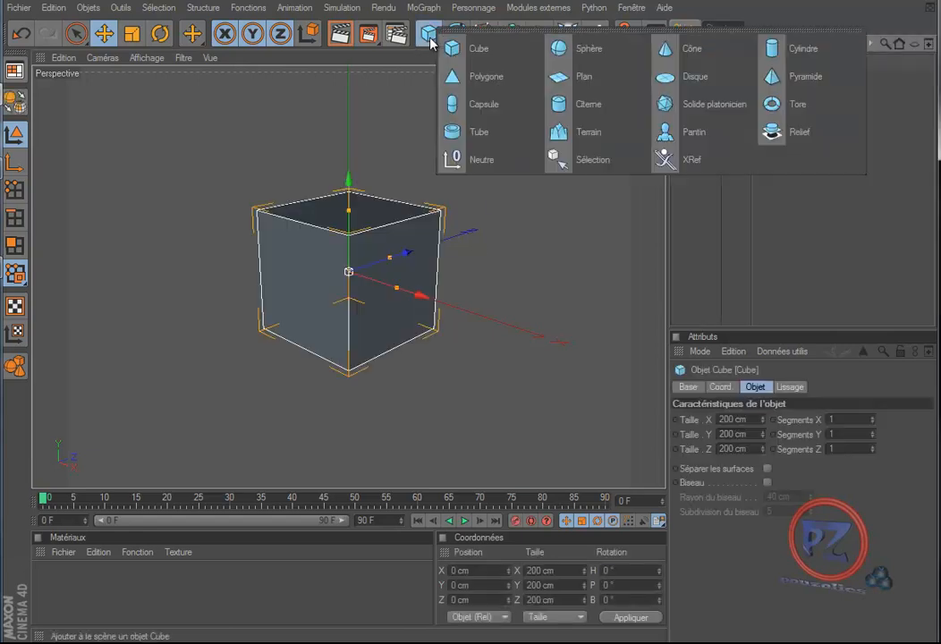
left_click(482, 161)
Attach an XPresso property to the null object and bring the Cube into its node graph
right_click(710, 64)
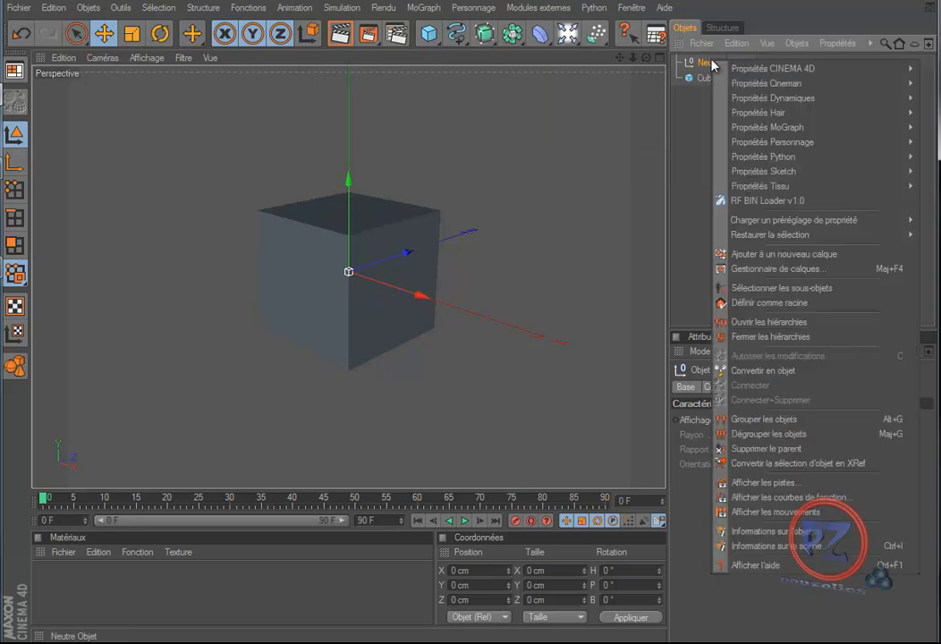
mouse_move(729, 69)
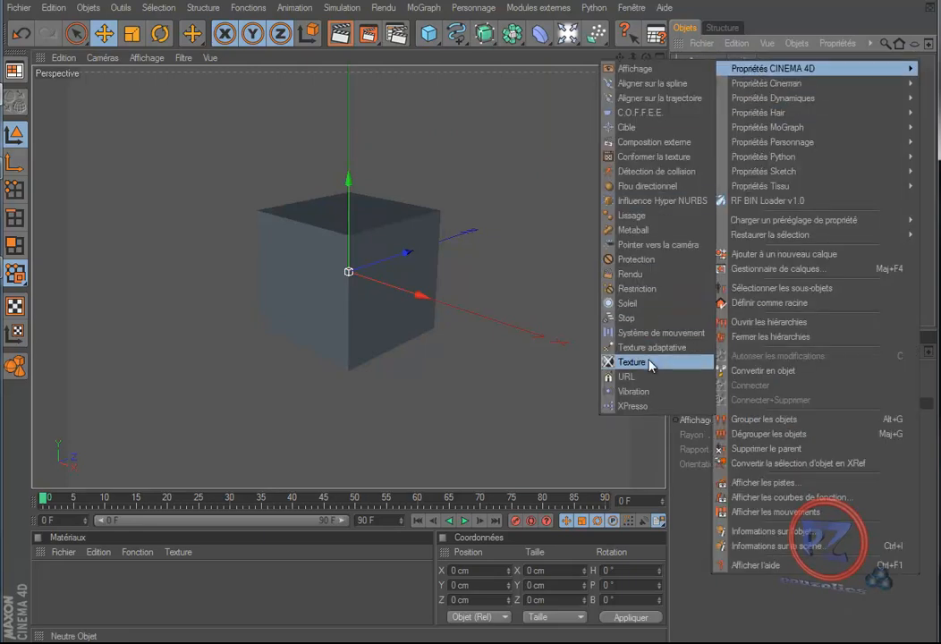
left_click(637, 408)
left_click_drag(708, 79, 505, 259)
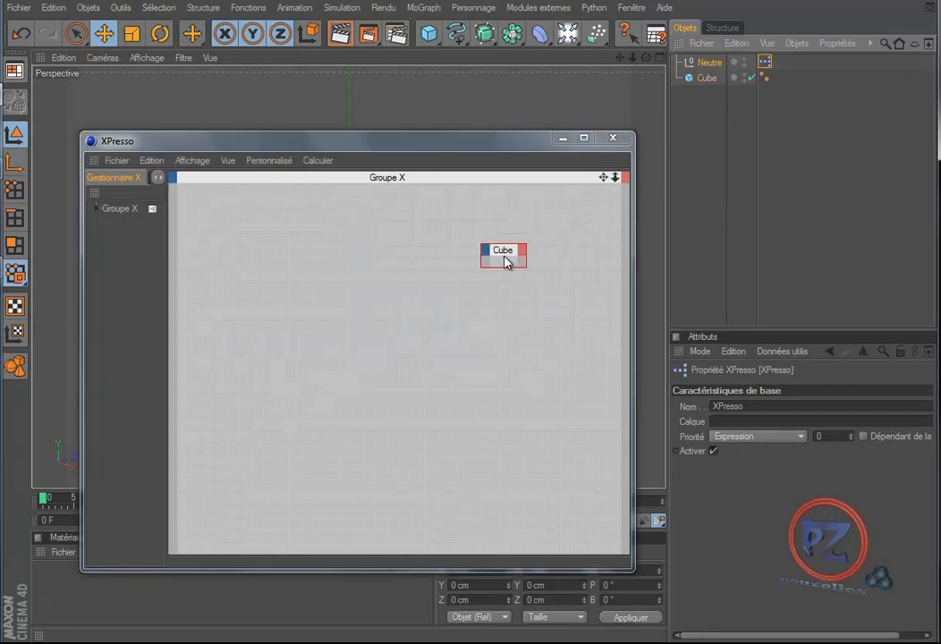
Create a Temps node in the XPresso graph, well ahead of the Cube node
right_click(256, 258)
mouse_move(269, 263)
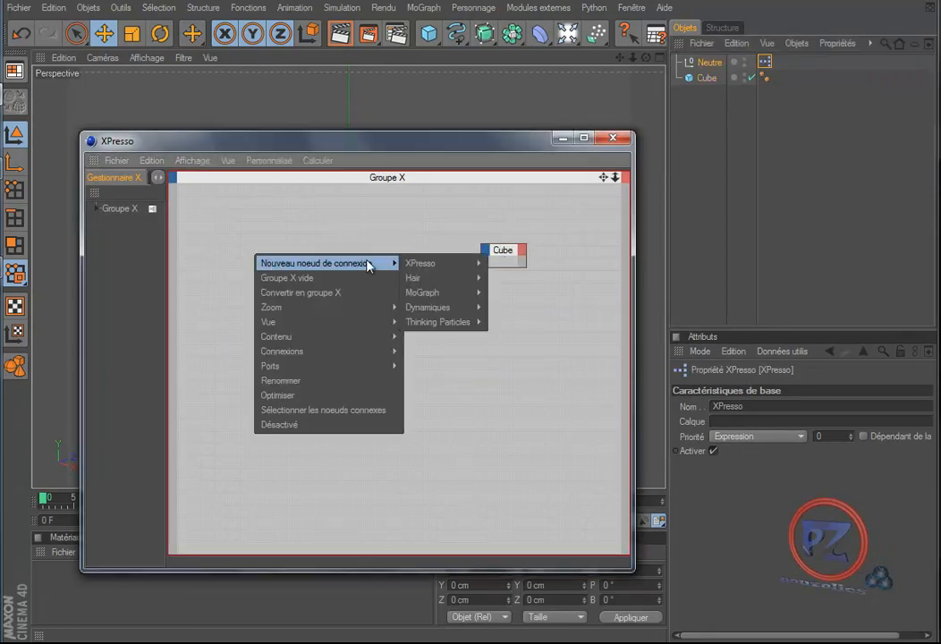
mouse_move(439, 265)
mouse_move(515, 264)
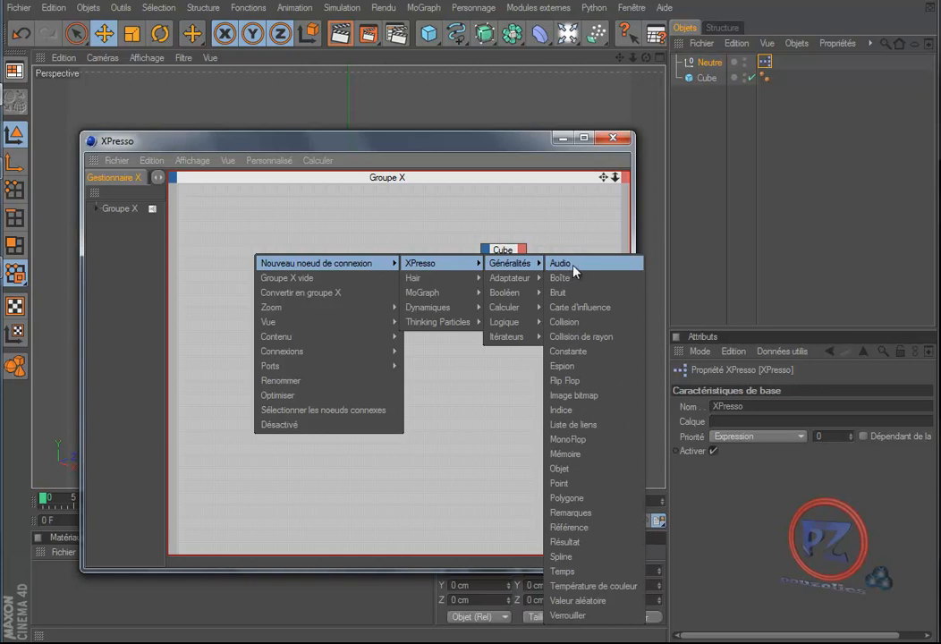
left_click(564, 571)
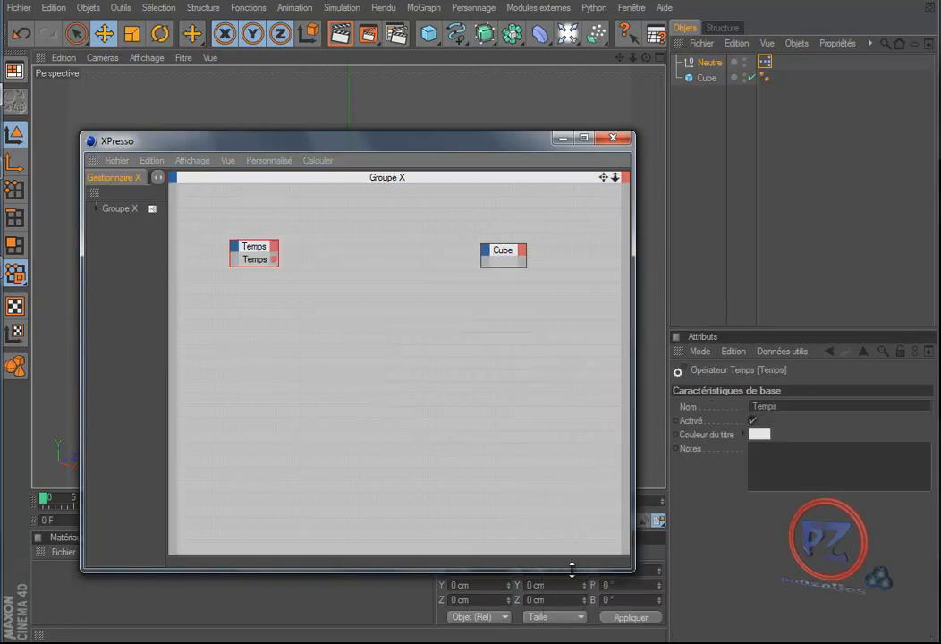
Create a Maths calculation node in the graph between the Temps and Cube nodes
right_click(364, 260)
mouse_move(437, 265)
mouse_move(558, 266)
mouse_move(613, 305)
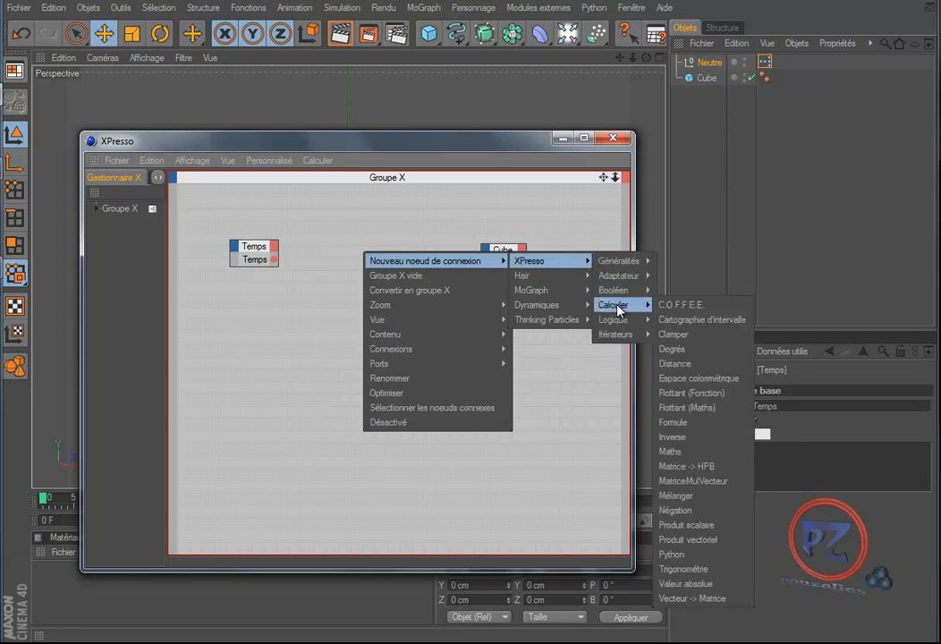
left_click(673, 451)
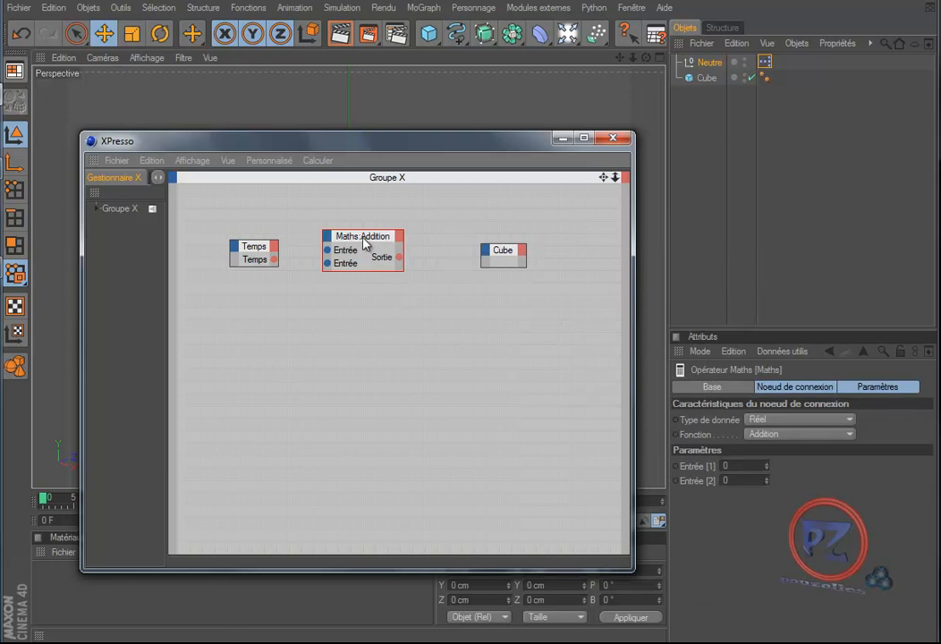
Create a Constante node in the graph and place it just below the Temps node
right_click(352, 205)
mouse_move(446, 211)
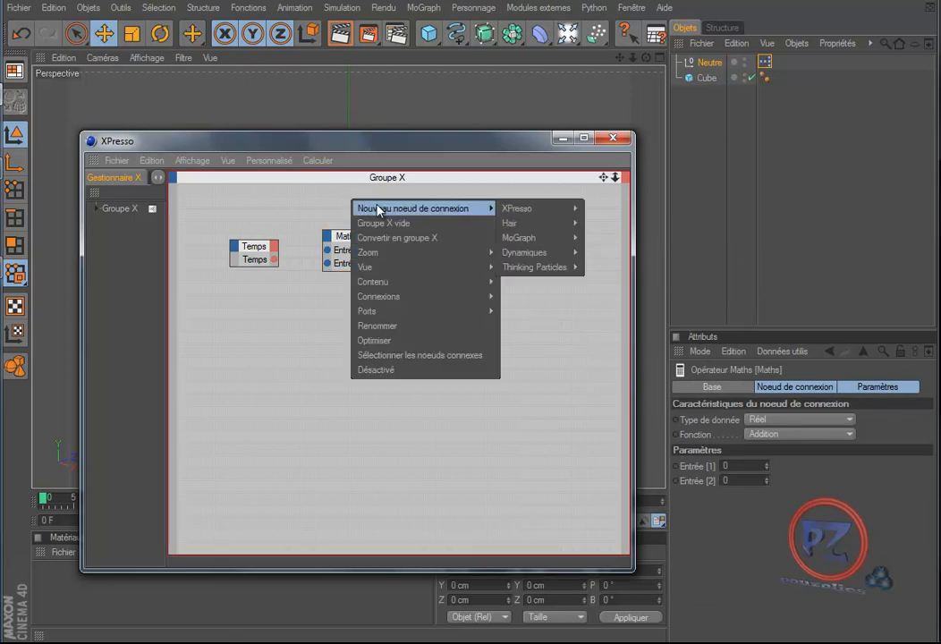
mouse_move(566, 213)
mouse_move(614, 214)
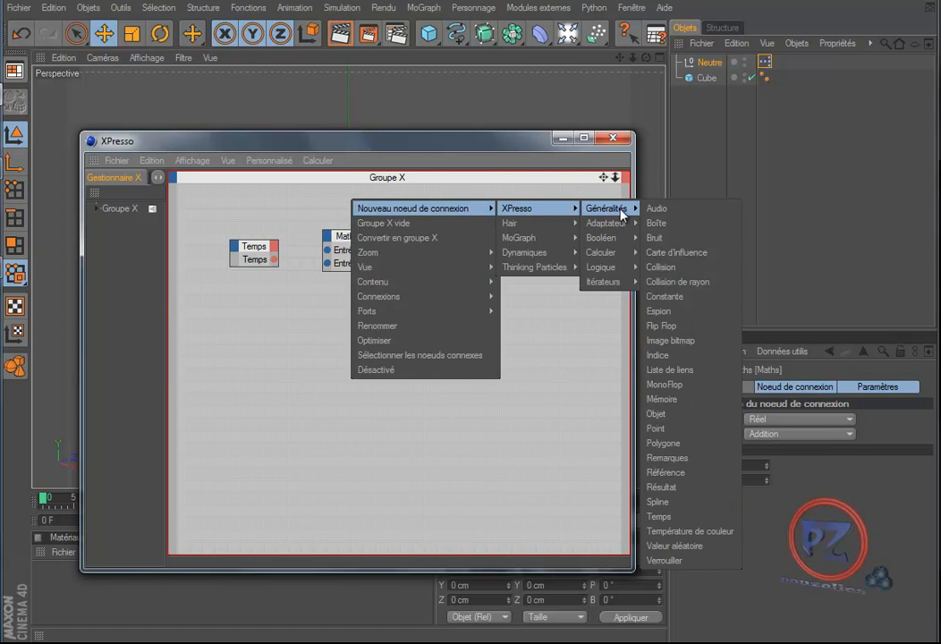
left_click(673, 298)
left_click_drag(341, 211, 243, 314)
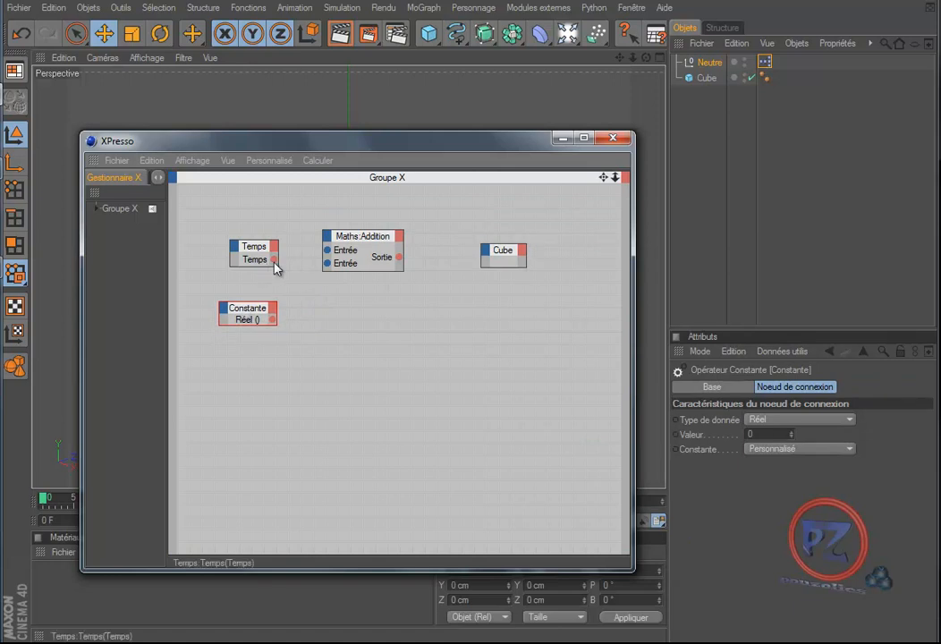
Wire Temps and Constante into the two Maths inputs, and the Maths output into a new Rotation H input on the Cube node
left_click_drag(324, 254, 327, 250)
left_click_drag(272, 320, 327, 263)
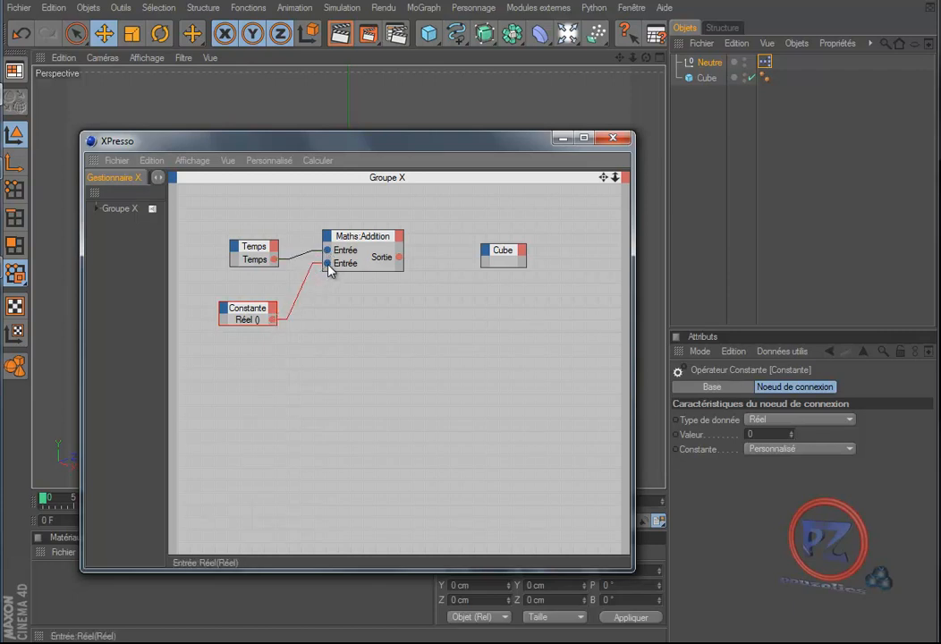
left_click(486, 251)
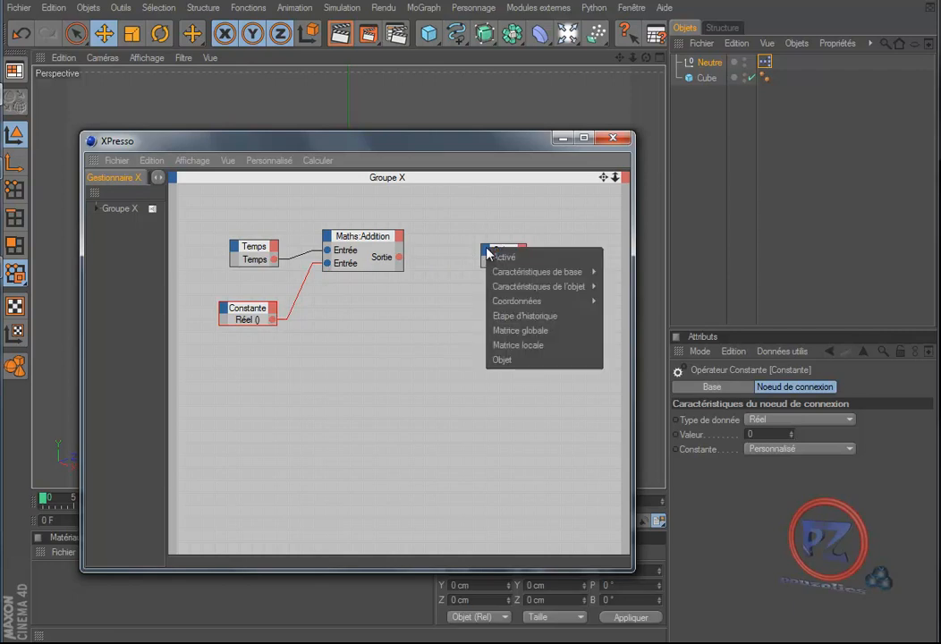
mouse_move(519, 301)
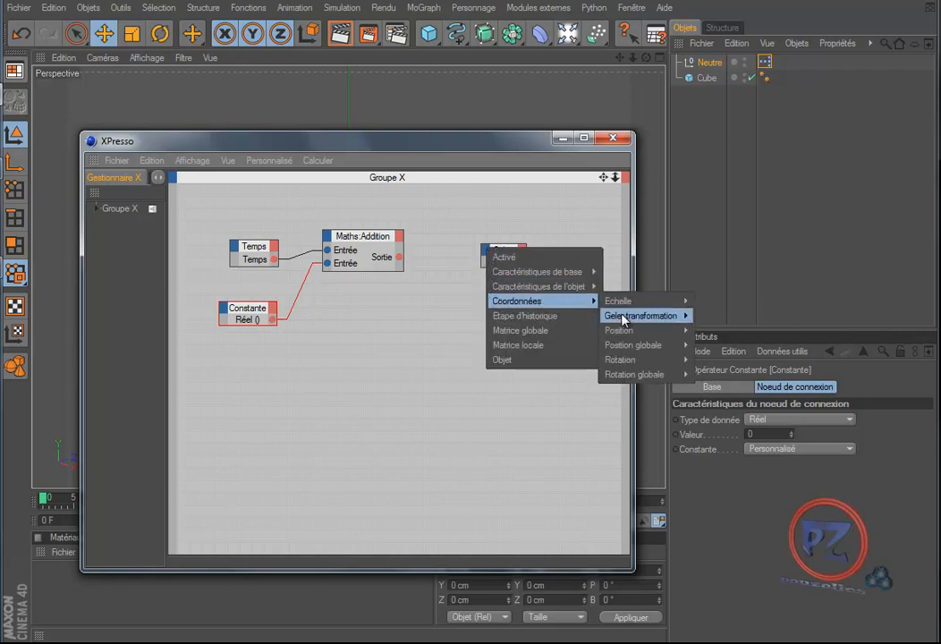
mouse_move(632, 345)
left_click(711, 371)
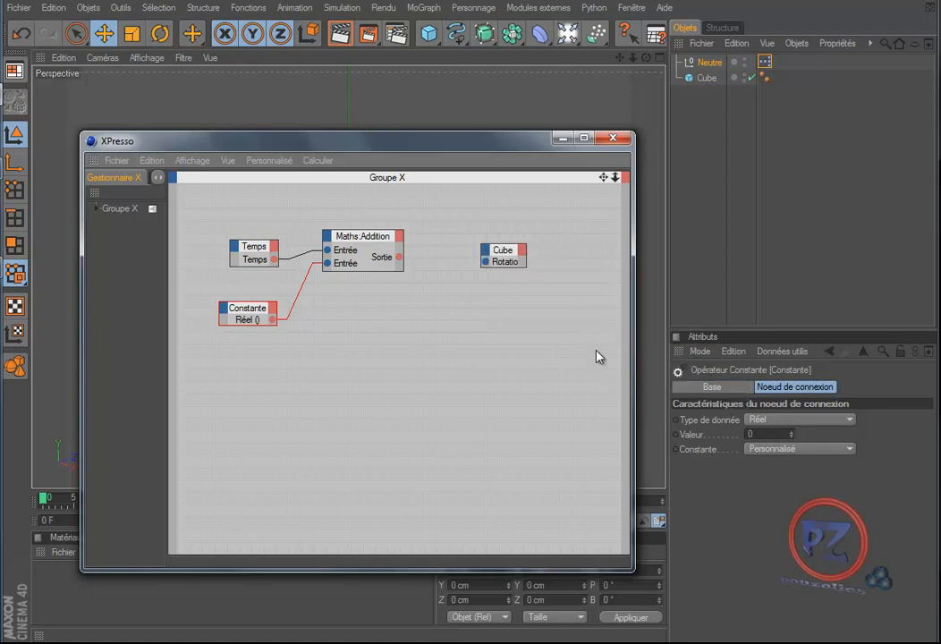
left_click_drag(402, 258, 491, 271)
Set the Maths node's function to Multiplication
left_click(377, 241)
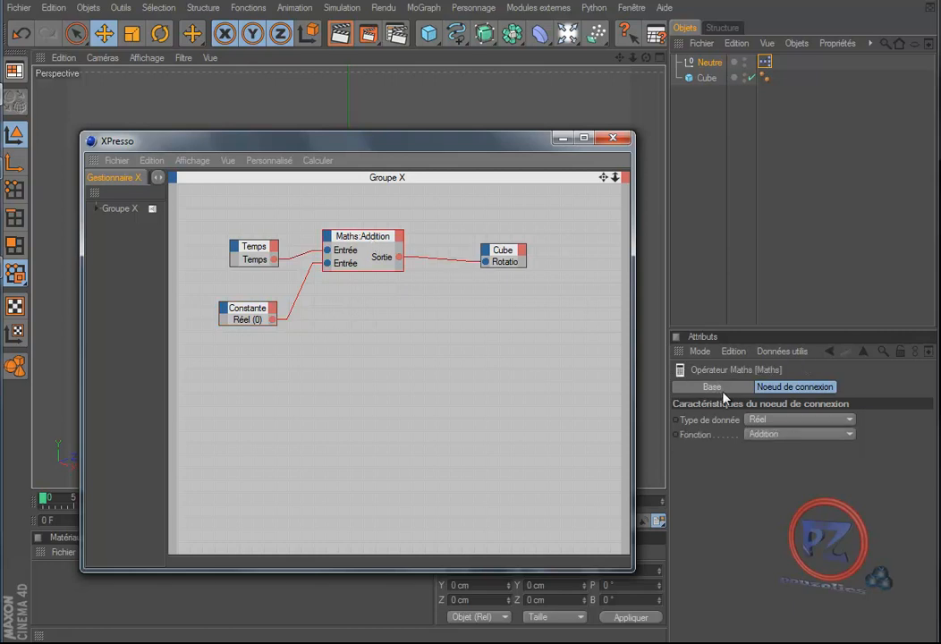
left_click(783, 435)
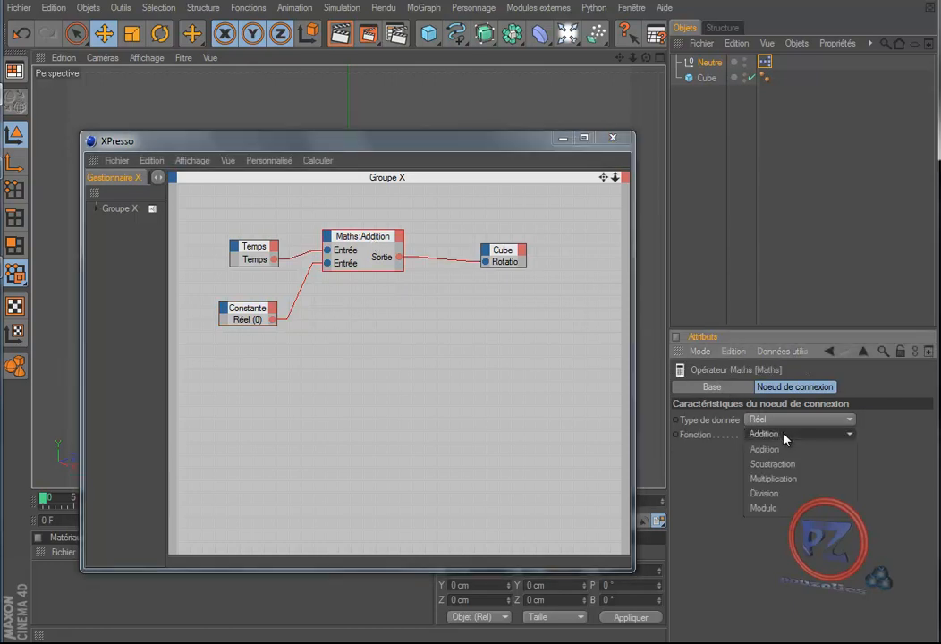
left_click(794, 481)
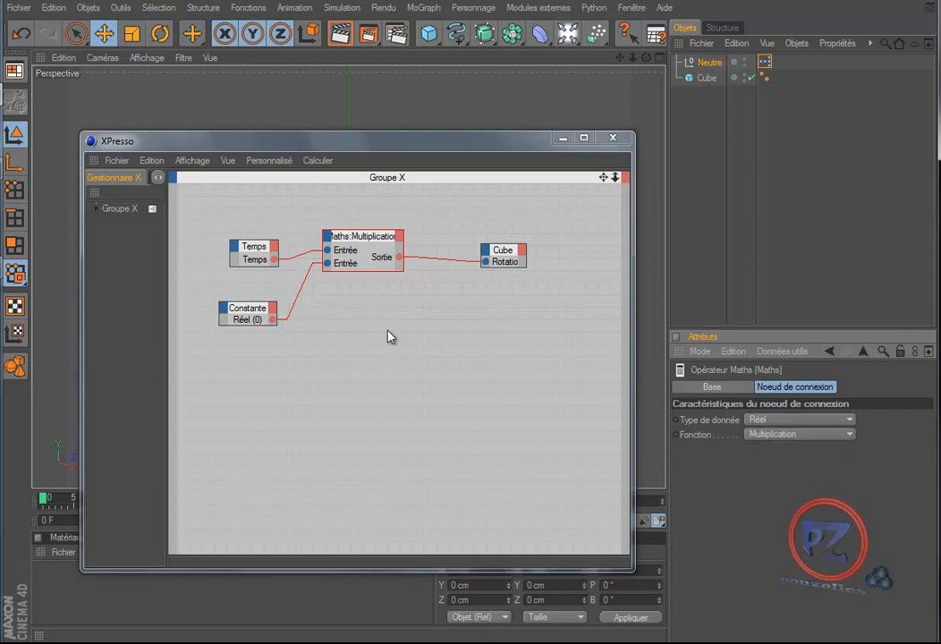
Close the XPresso editor and play the animation briefly to check the cube's rotation, then stop playback
left_click(259, 310)
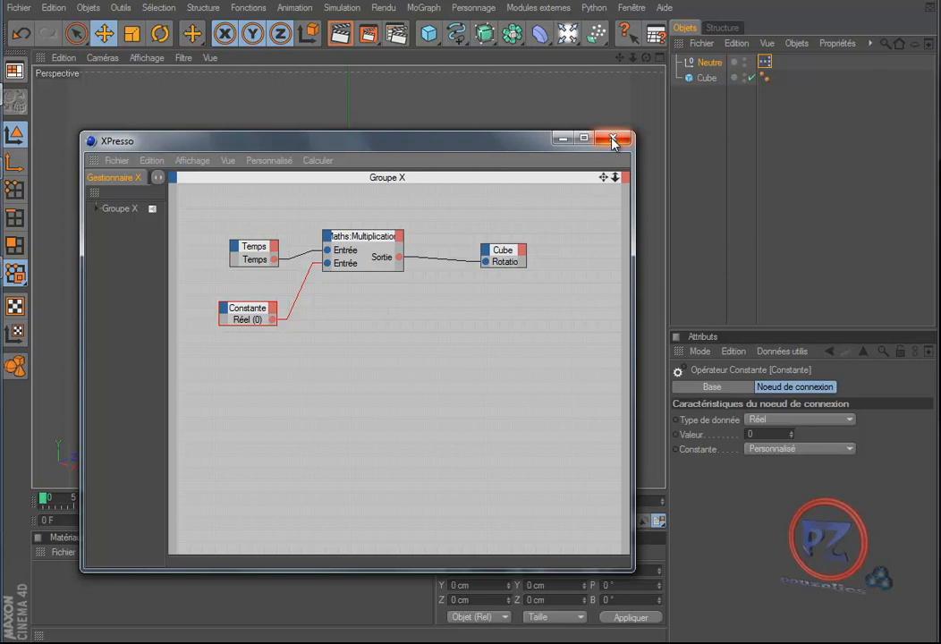
left_click(362, 249)
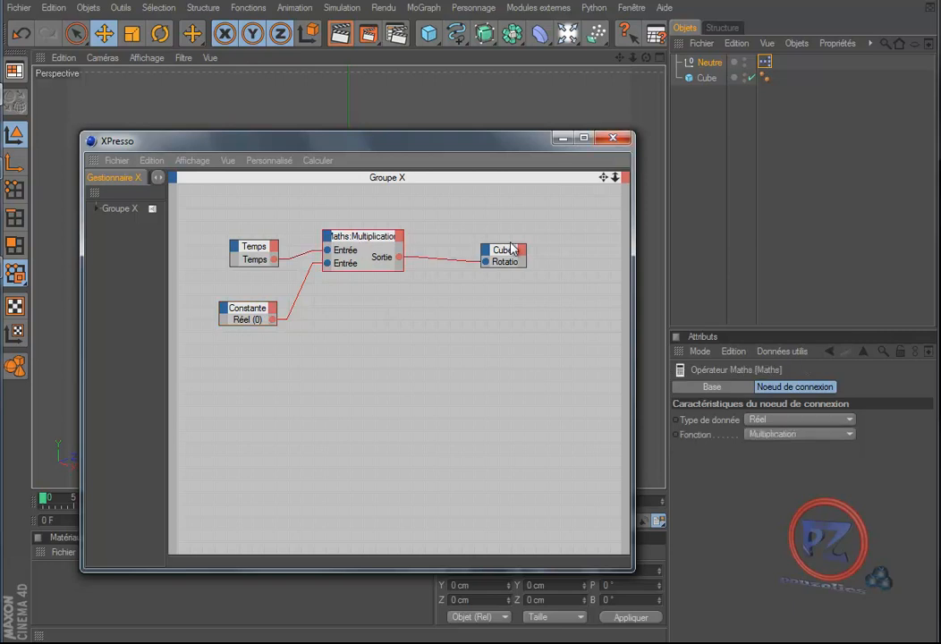
left_click(613, 138)
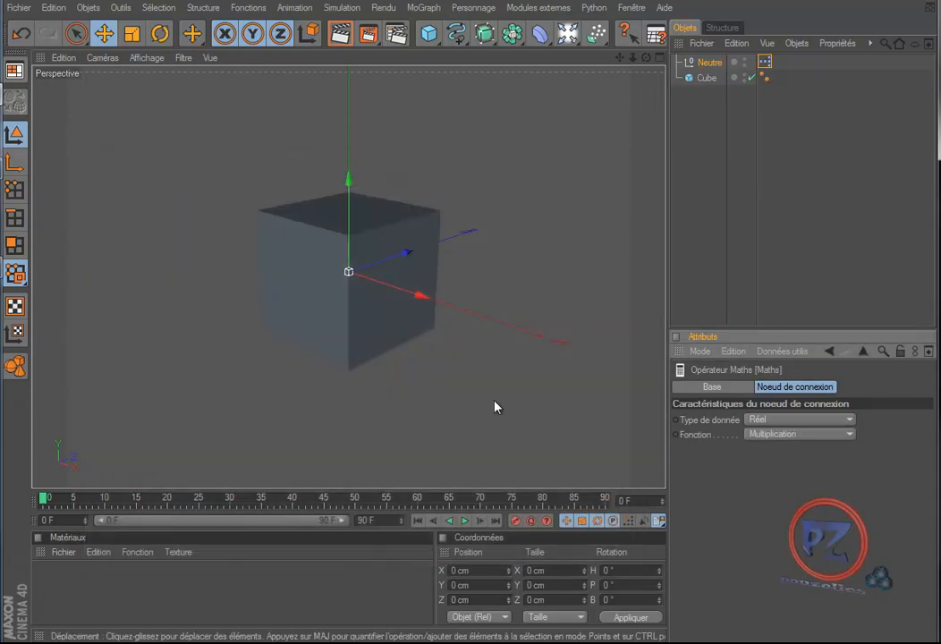
left_click(465, 521)
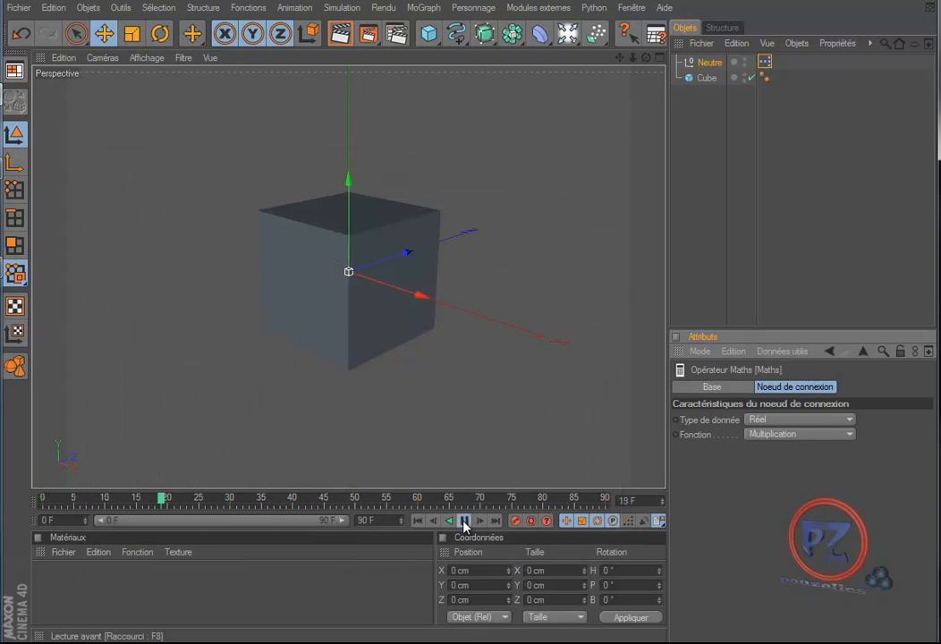
left_click(465, 520)
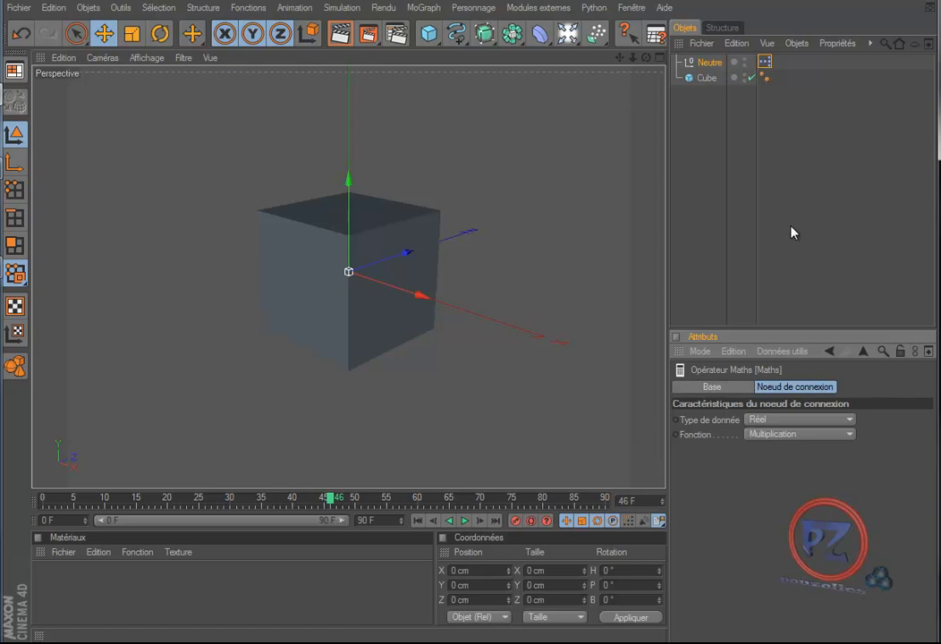
Select the Constante node in the null's XPresso graph and raise its value to 4 while the animation plays
double_click(765, 62)
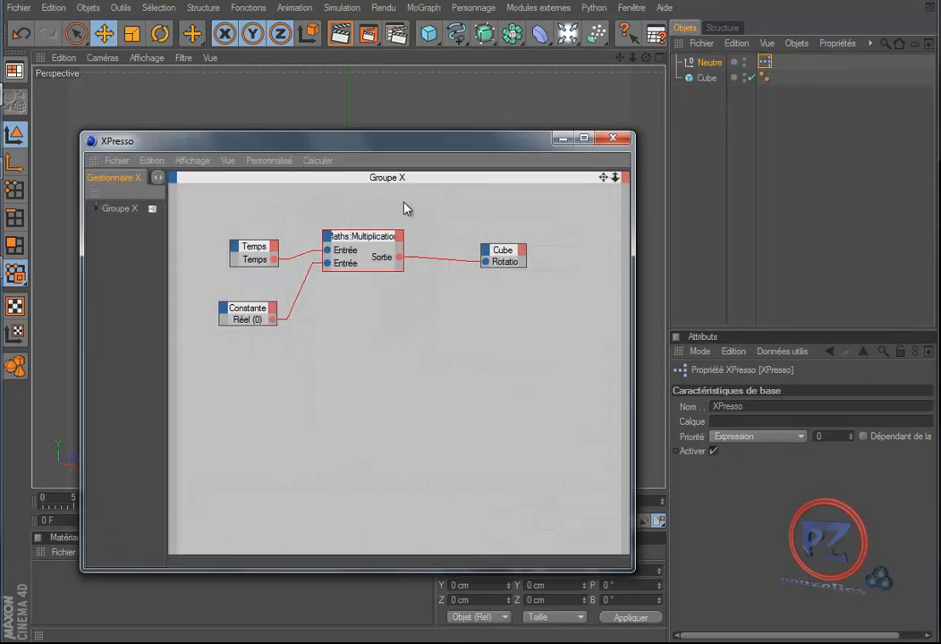
left_click(251, 315)
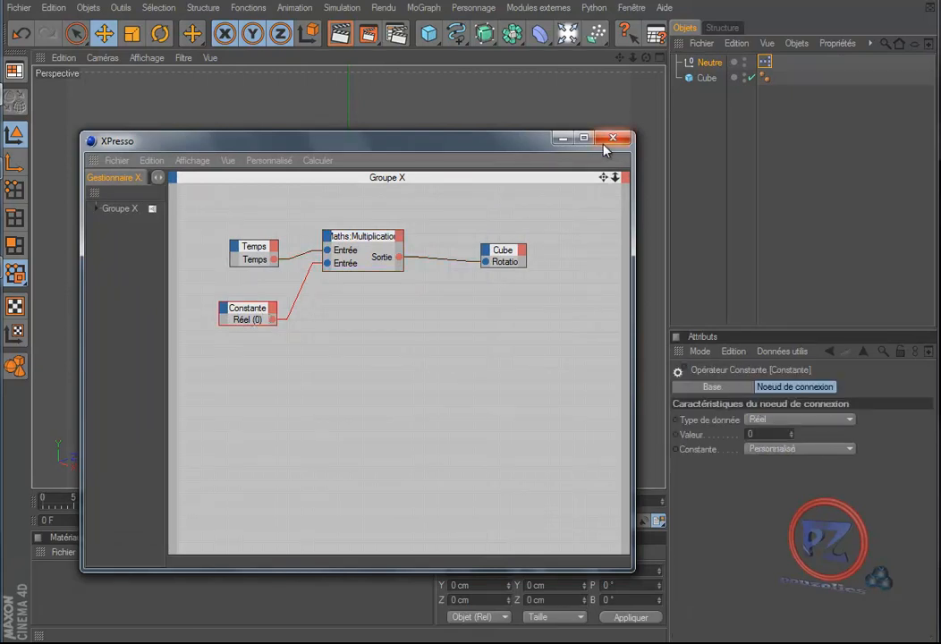
left_click(613, 138)
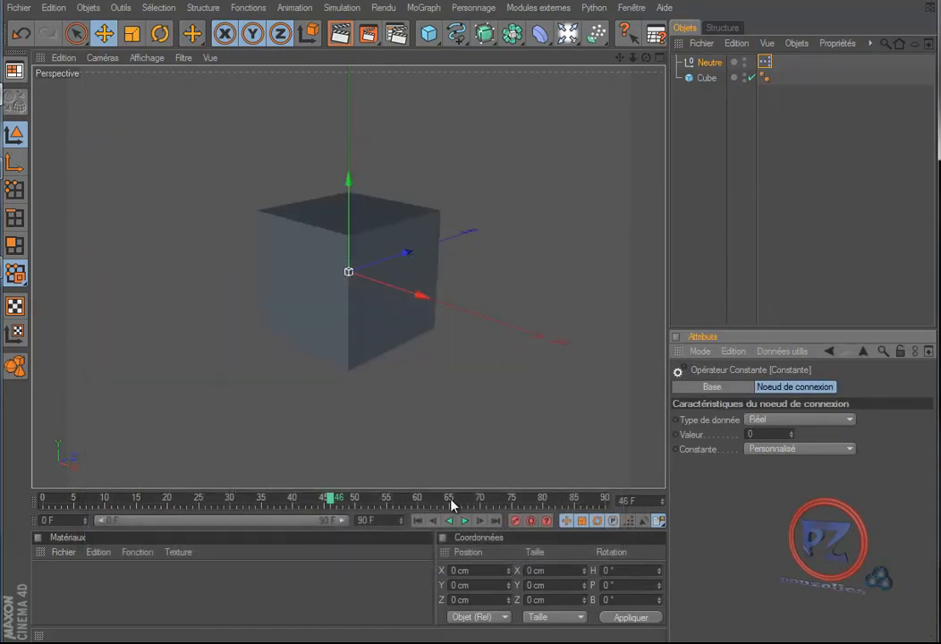
left_click(465, 520)
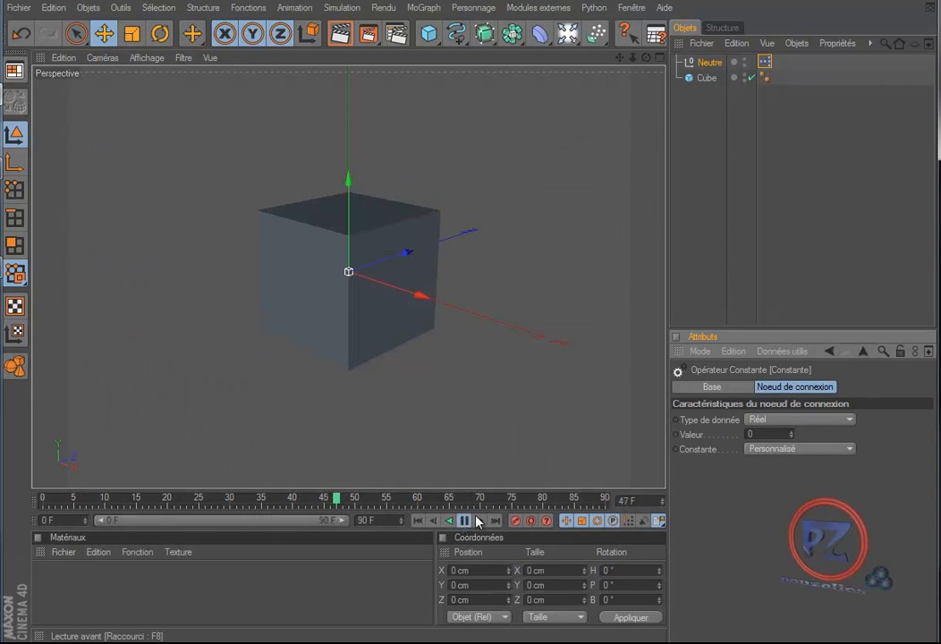
left_click(792, 432)
left_click(793, 433)
left_click(793, 433)
left_click(793, 433)
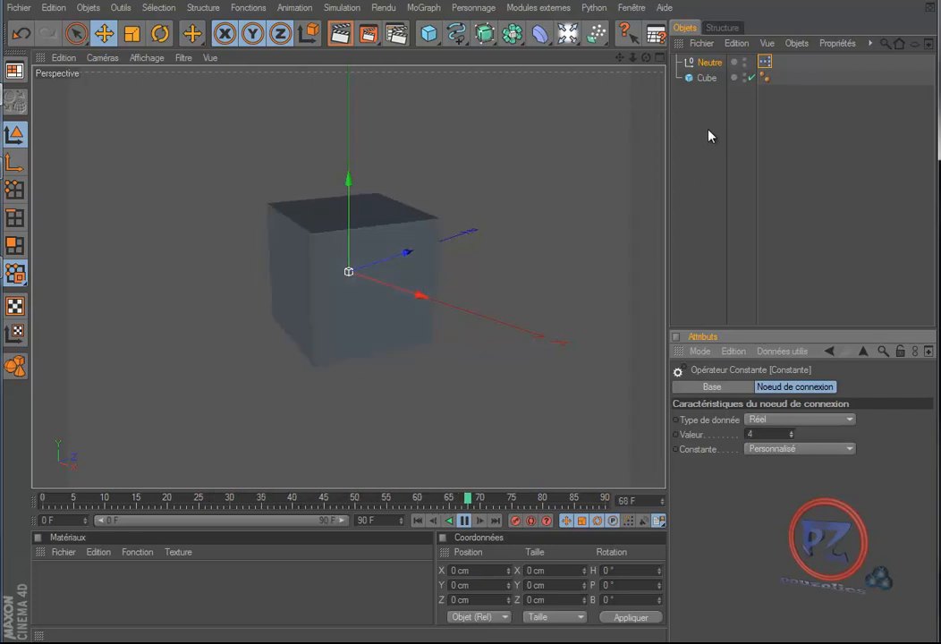
Bring the Constante node's attributes back up from the null's XPresso graph and close the editor
left_click(707, 78)
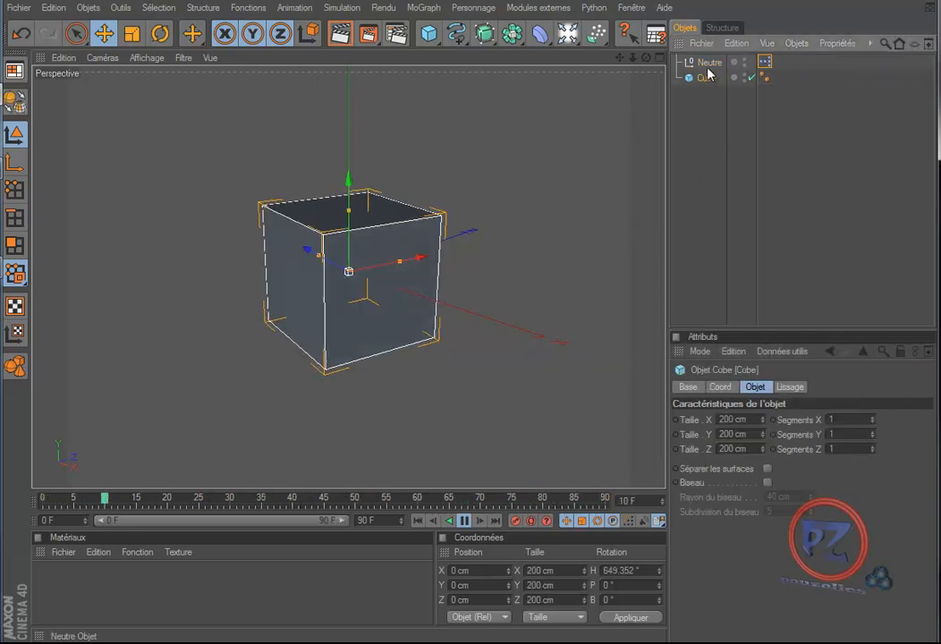
left_click(707, 63)
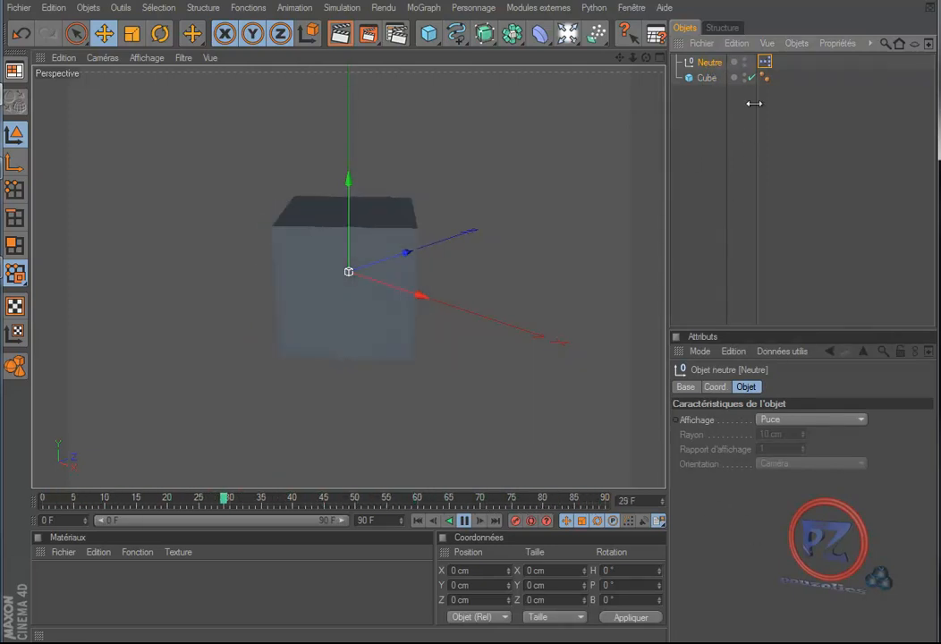
double_click(765, 61)
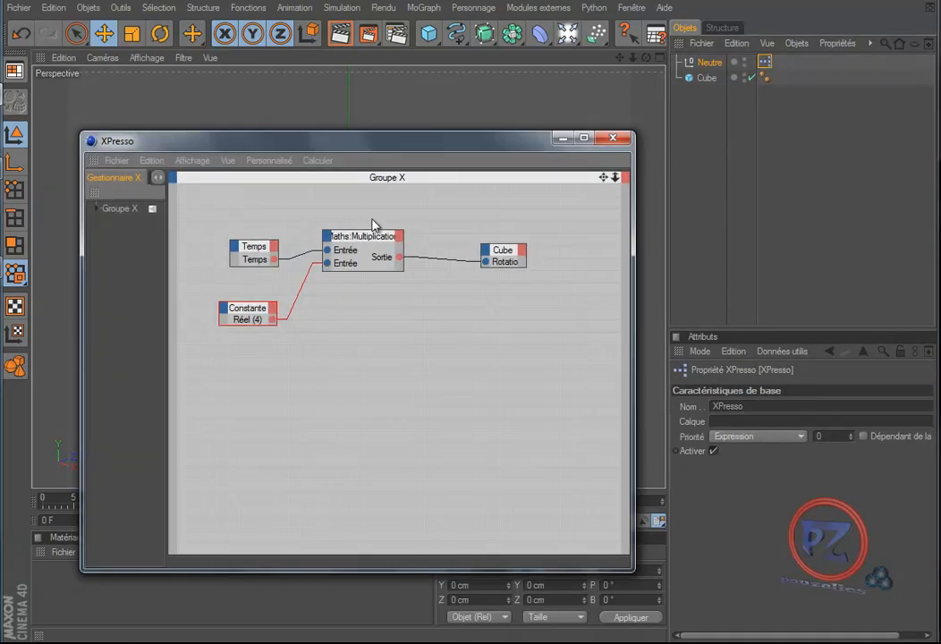
left_click(237, 319)
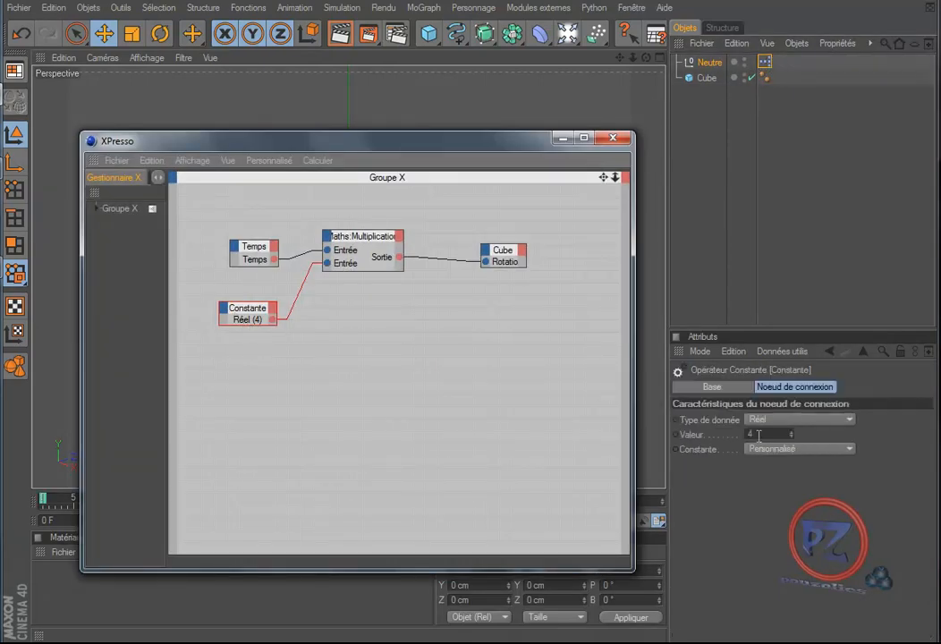
left_click(613, 136)
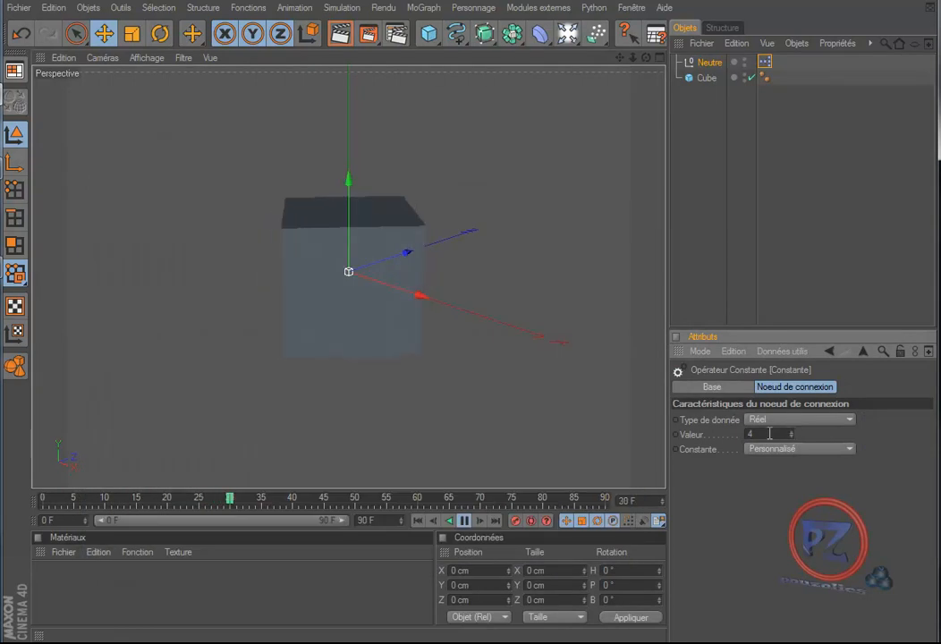
Lower the Constante node's value to 1, stop playback and return the timeline to the first frame
left_click(792, 437)
left_click(792, 436)
left_click(792, 437)
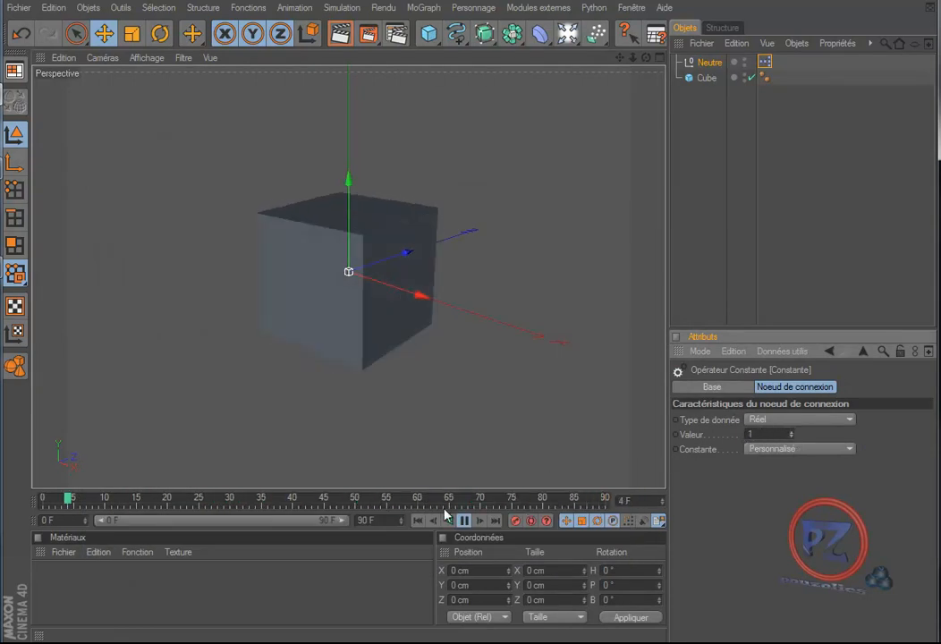
left_click(465, 520)
left_click(419, 521)
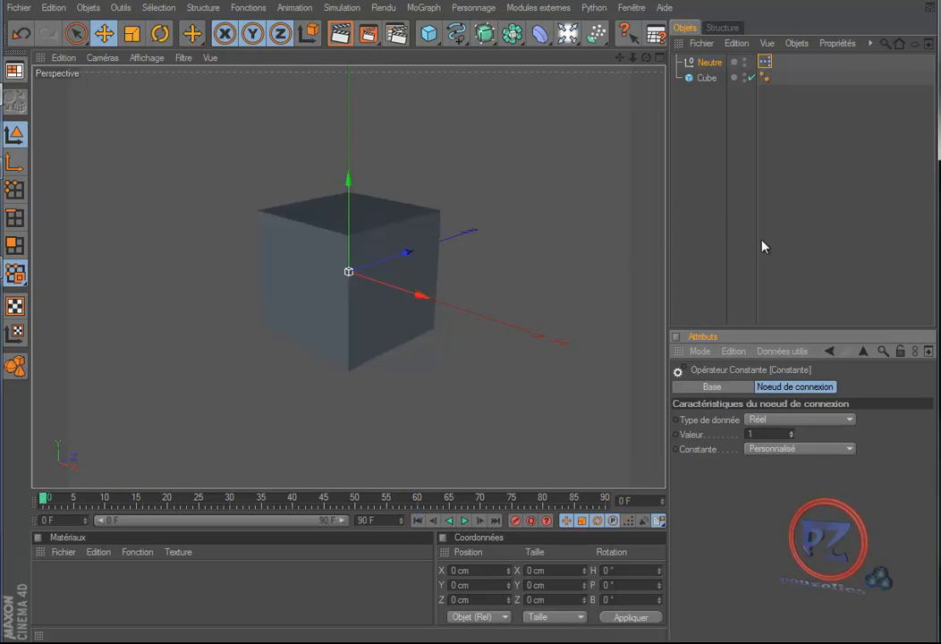
Add a user data entry to the Constante node with unit Réel, minimum -15, maximum 10 and default value 1
left_click(777, 351)
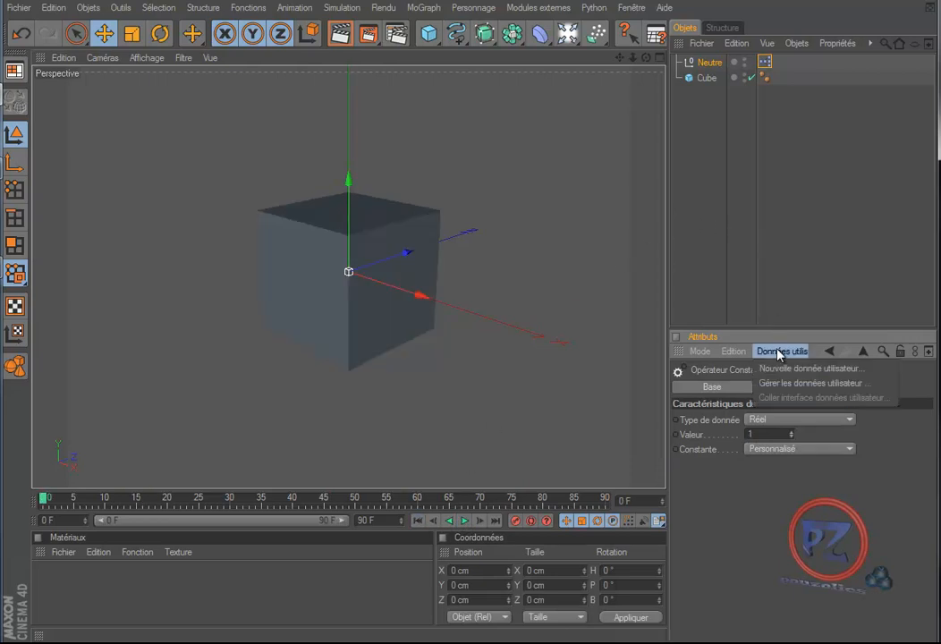
left_click(788, 370)
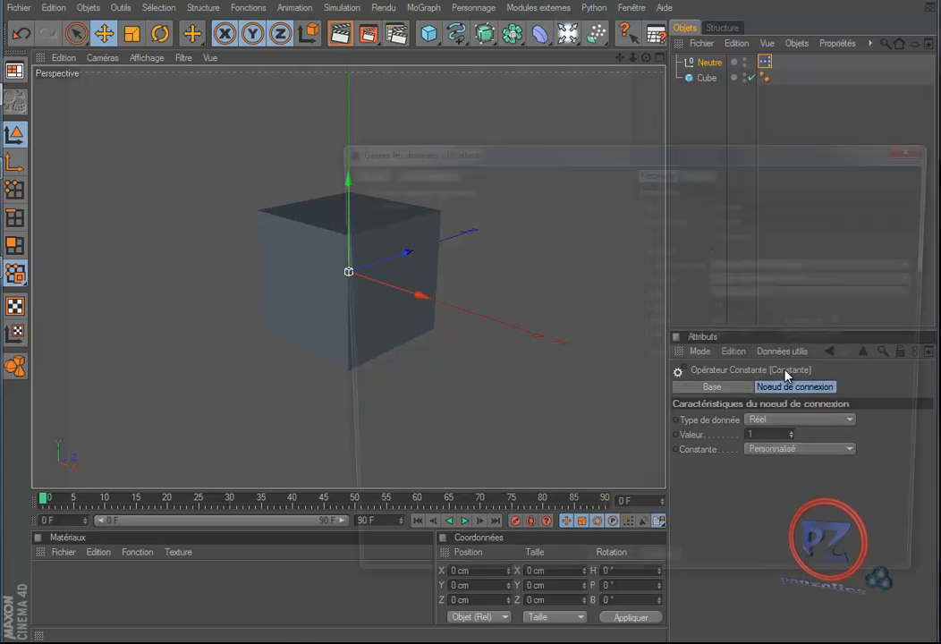
left_click_drag(741, 159, 534, 118)
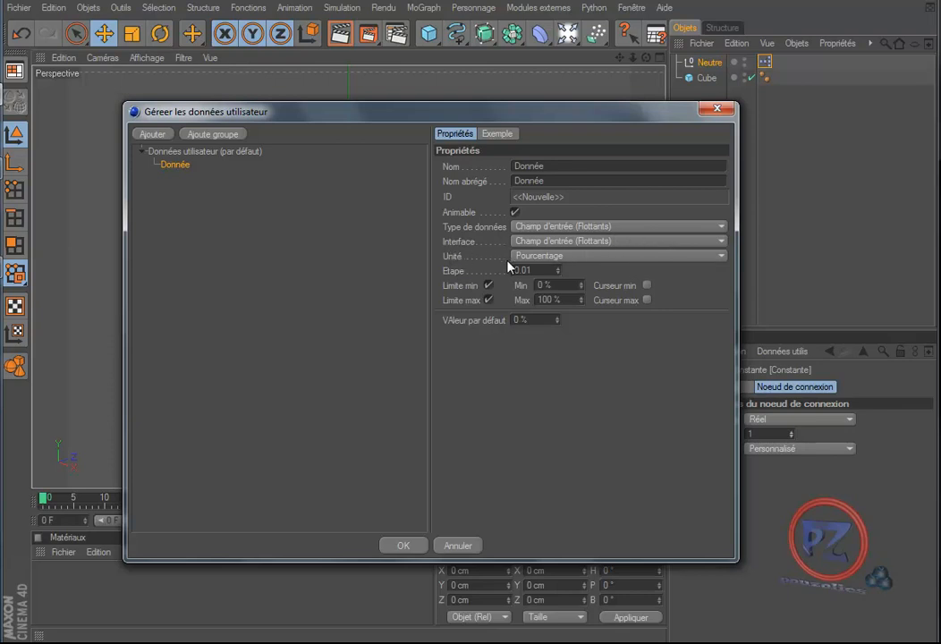
left_click(595, 258)
left_click(587, 271)
double_click(539, 284)
type("-15")
left_click(561, 299)
key("BackSpace")
key("BackSpace")
left_click(559, 320)
Give the Constante's user data the interface Curseur et champ d'entrée (Flottants), name it "rotation" and accept the entry
left_click(615, 241)
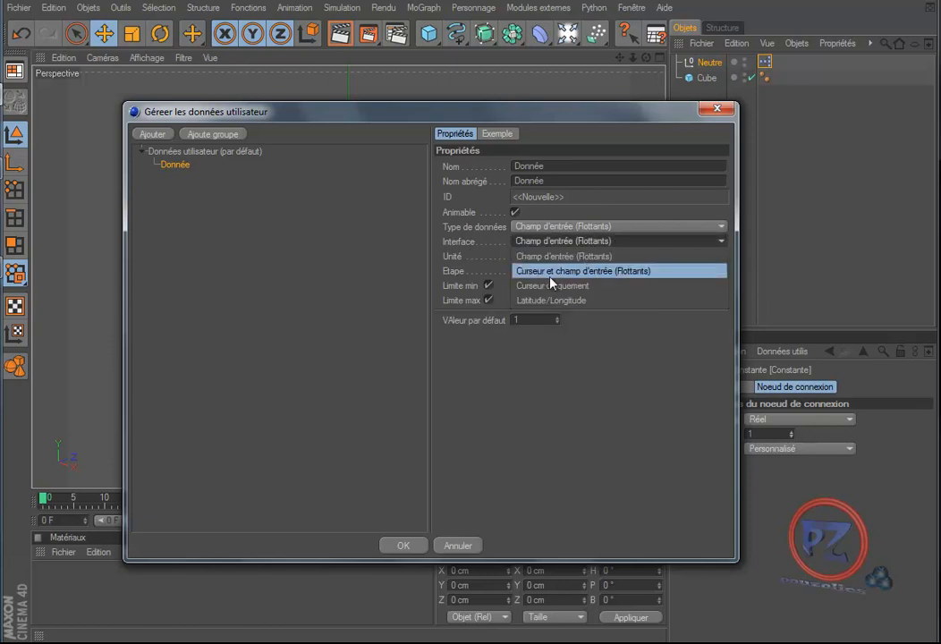
left_click(608, 271)
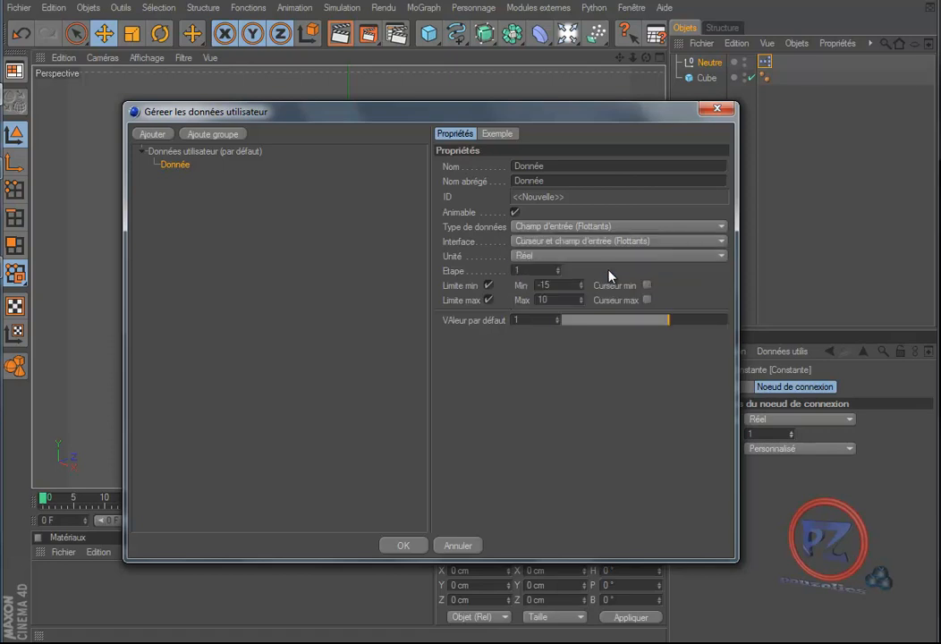
left_click(558, 320)
left_click_drag(556, 319, 558, 316)
left_click(557, 319)
left_click_drag(551, 166, 506, 167)
key("BackSpace")
type("rotation")
key("Return")
left_click(403, 547)
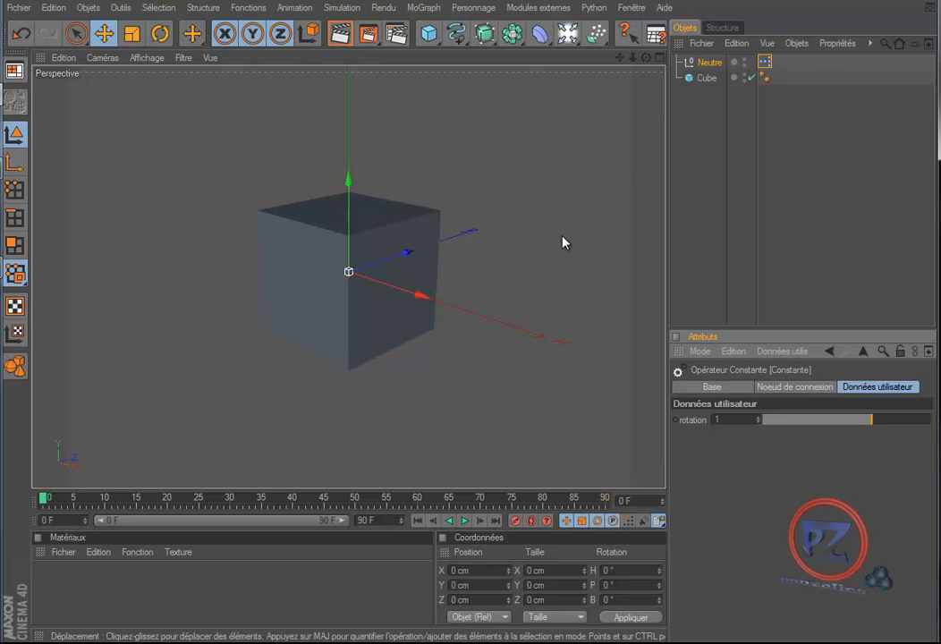
Open the null's XPresso graph and delete the Constante node
double_click(765, 65)
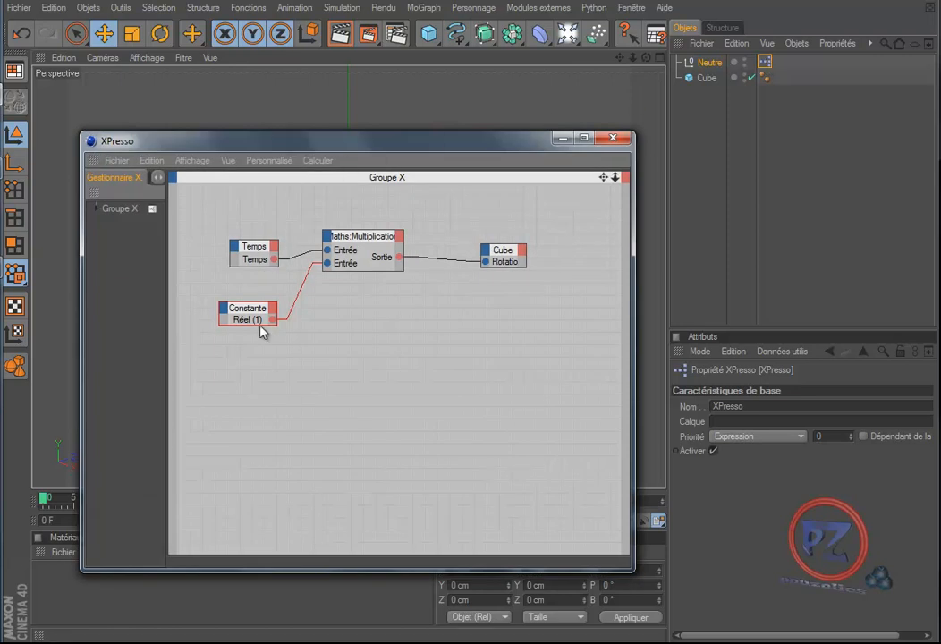
left_click(250, 326)
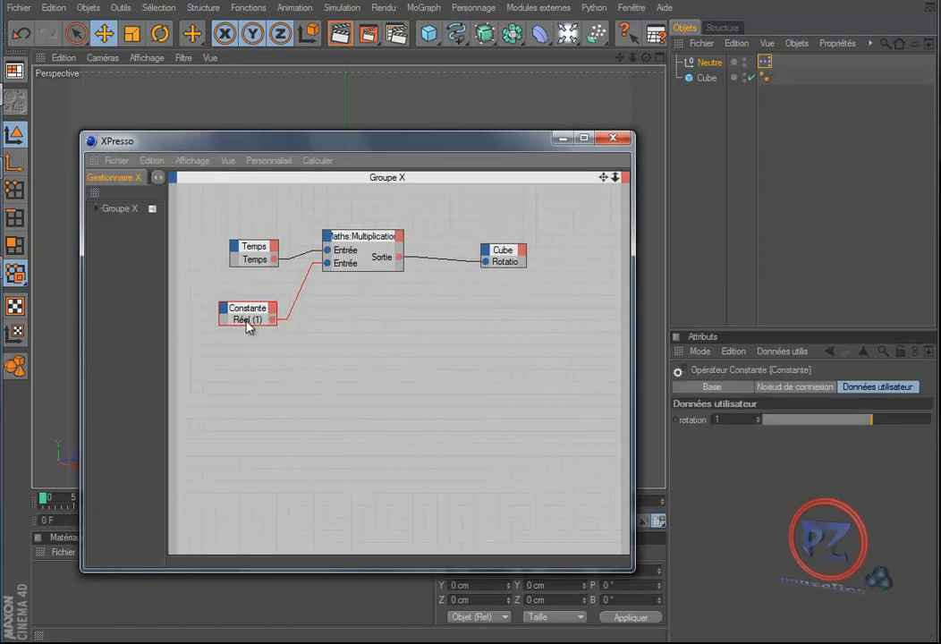
key("Delete")
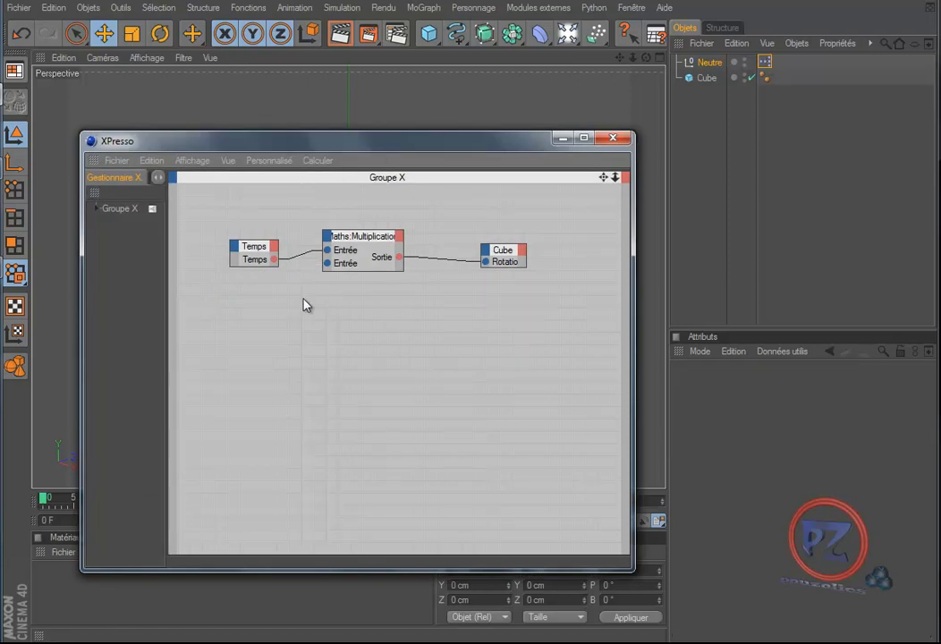
Try adding the Neutre null to the graph to get a user data output, and delete its node again
left_click(709, 62)
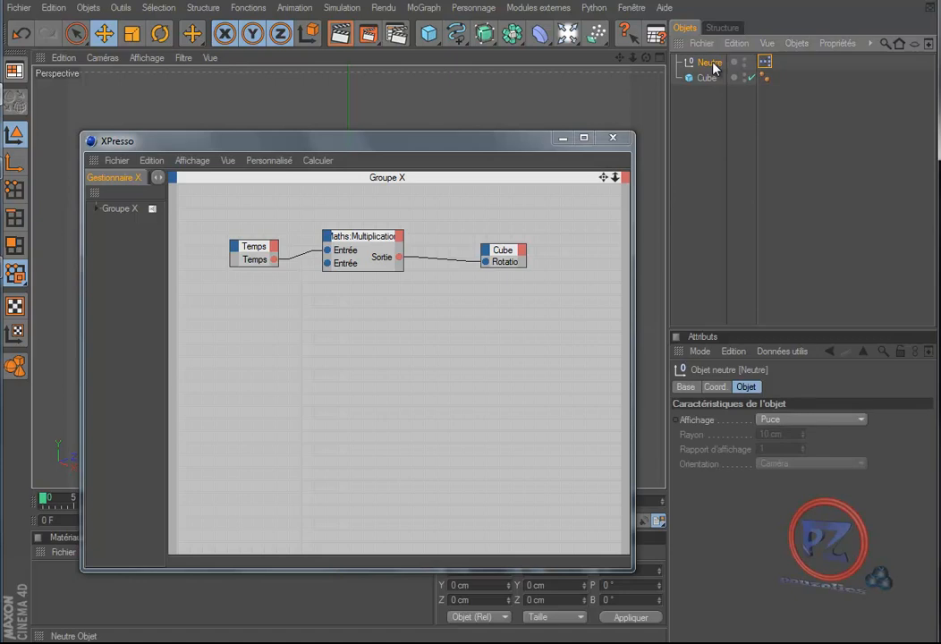
left_click_drag(713, 67, 254, 349)
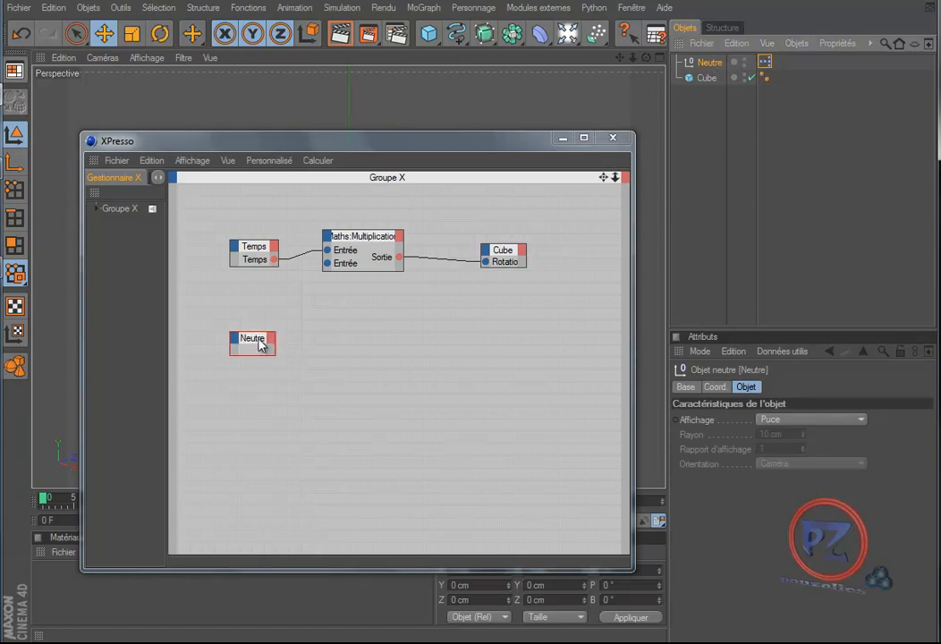
left_click(271, 340)
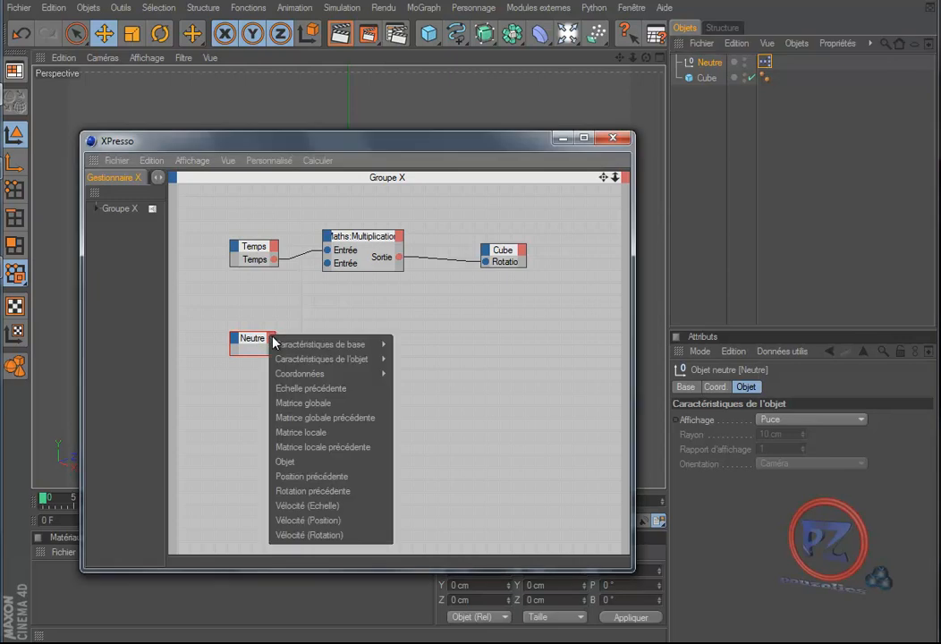
mouse_move(274, 344)
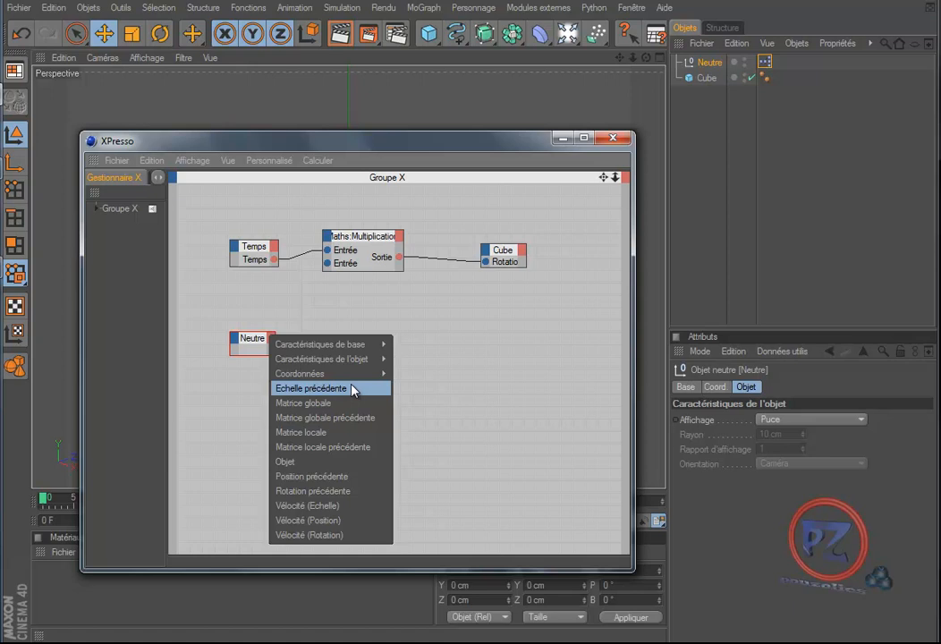
left_click(449, 361)
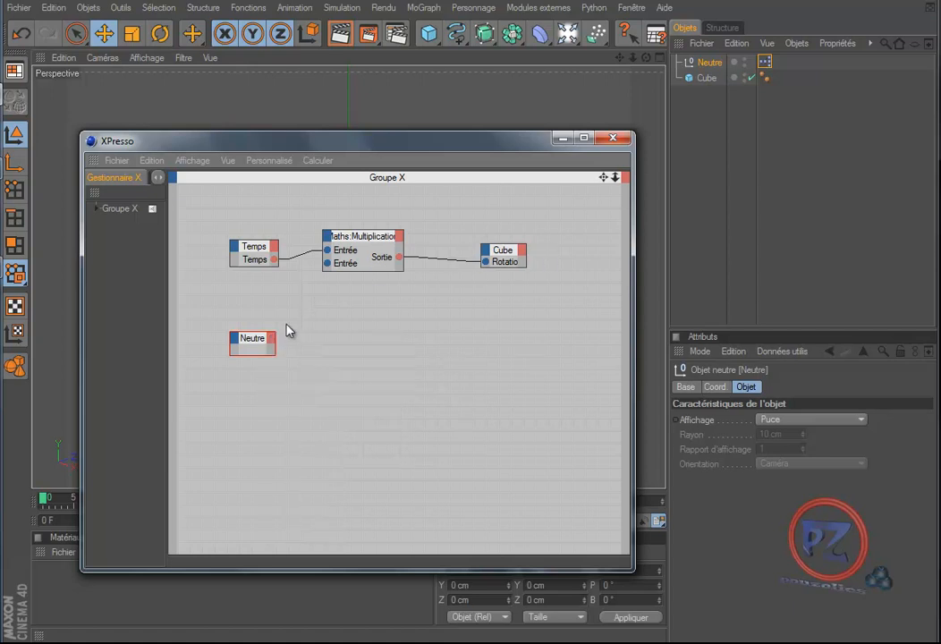
key("Delete")
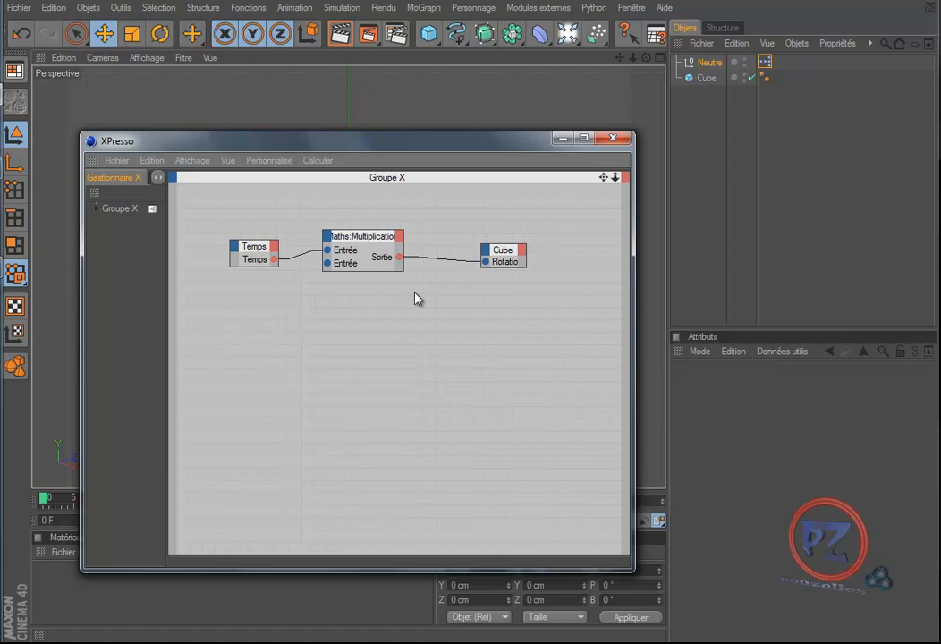
Close the XPresso editor and create a new user data entry named "rotation" on the Neutre null
left_click(781, 352)
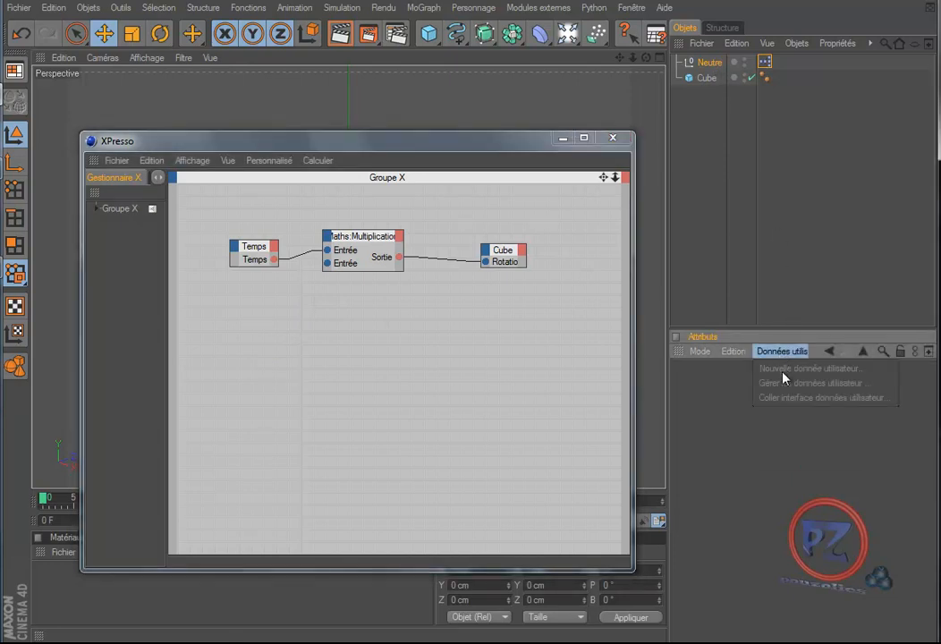
left_click(613, 142)
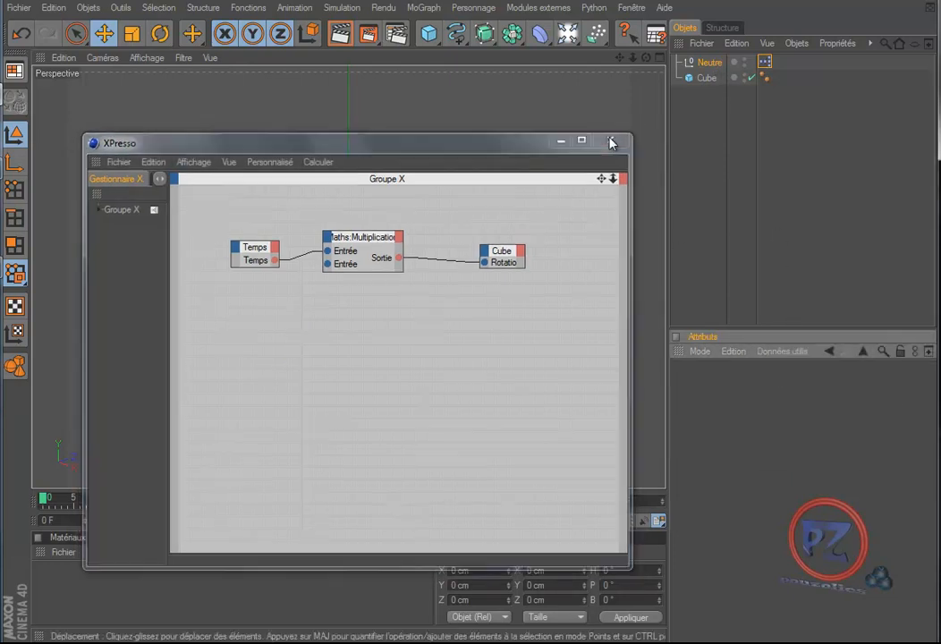
left_click(784, 352)
left_click(707, 68)
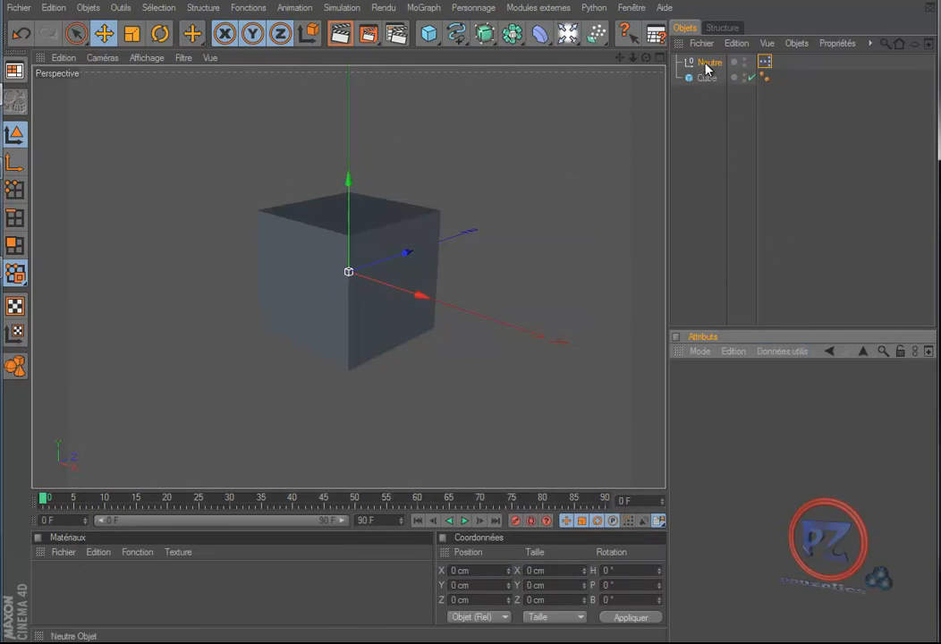
left_click(707, 64)
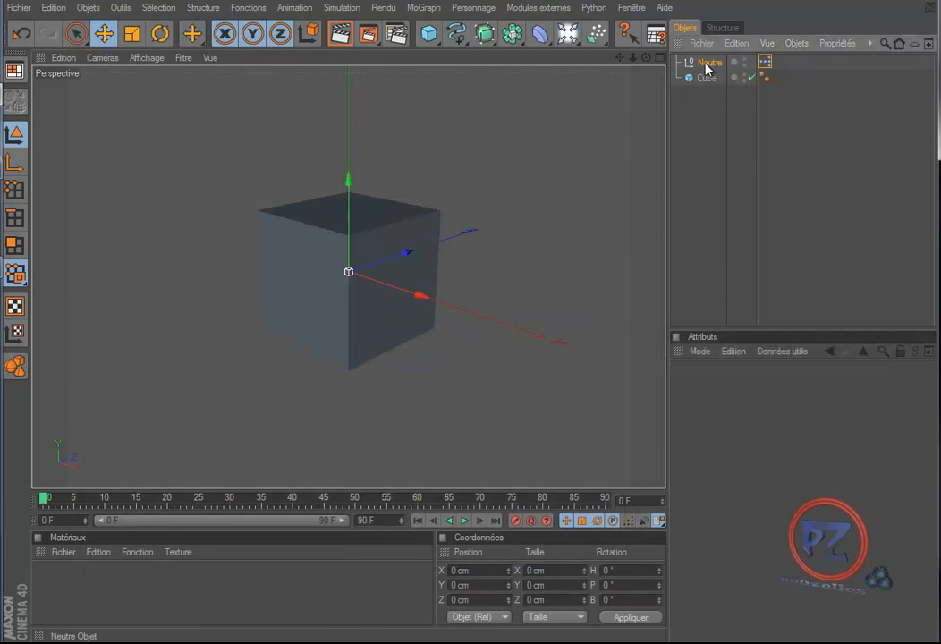
left_click(784, 352)
left_click(789, 369)
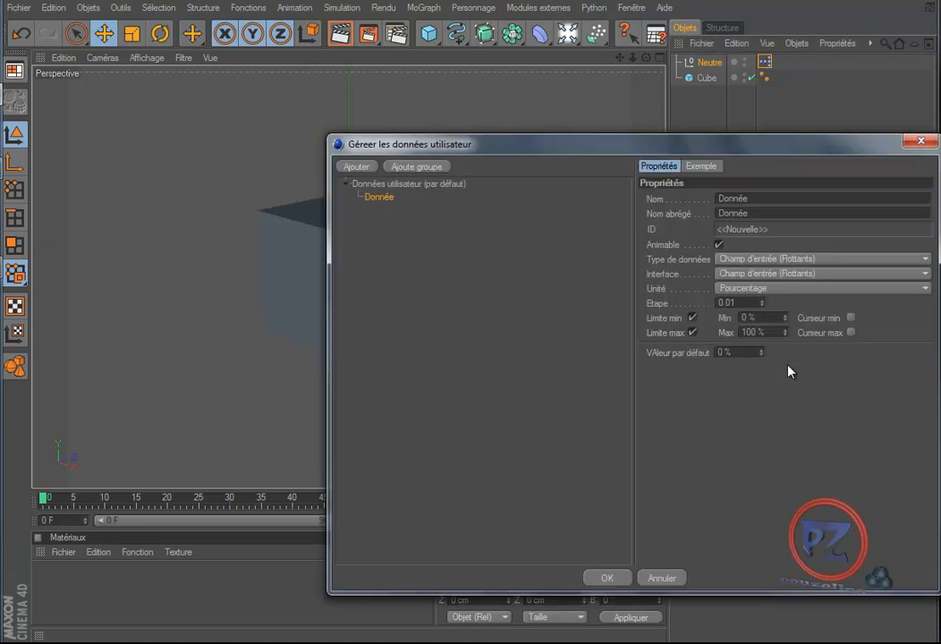
left_click_drag(767, 154, 574, 93)
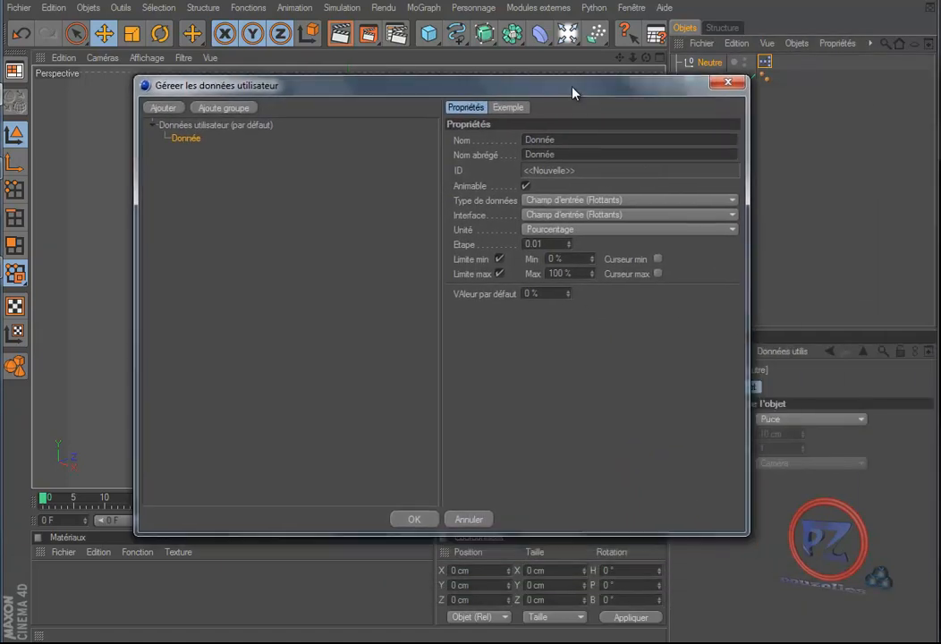
double_click(541, 140)
key("BackSpace")
type("rotation")
Set the null's rotation entry to unit Réel with minimum -15, maximum 10 and default value 1
left_click(557, 231)
left_click(555, 246)
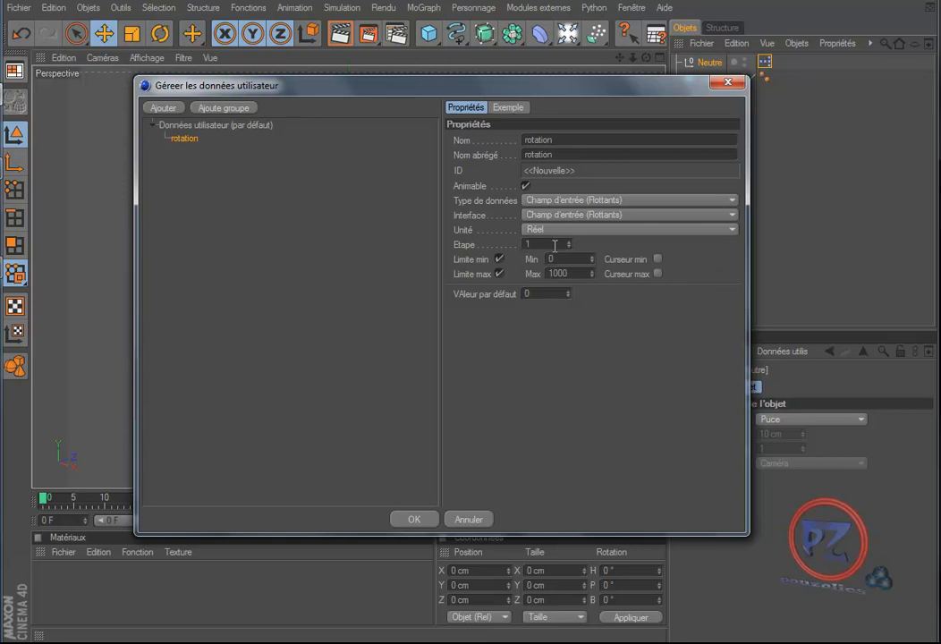
left_click(547, 259)
type("-15")
left_click(577, 275)
key("BackSpace")
key("BackSpace")
left_click(567, 292)
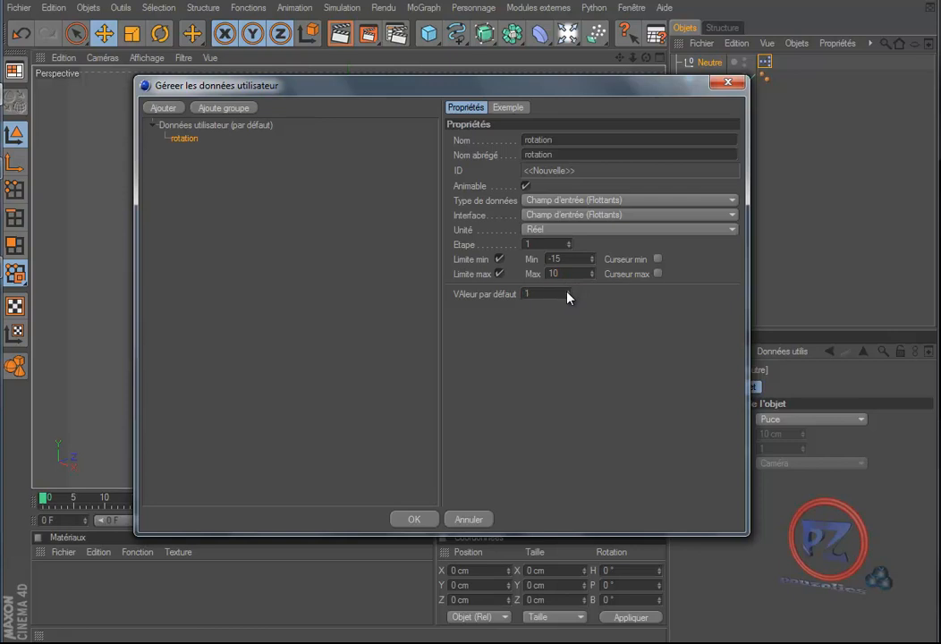
Switch the rotation entry's interface to Curseur et champ d'entrée (Flottants) and accept the user data
left_click(580, 216)
left_click(586, 245)
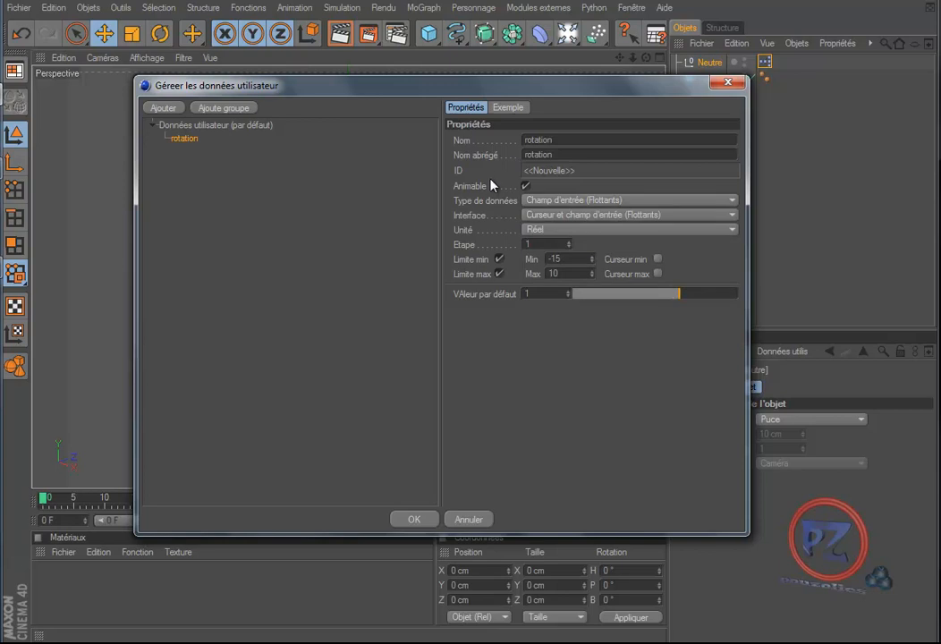
left_click(416, 522)
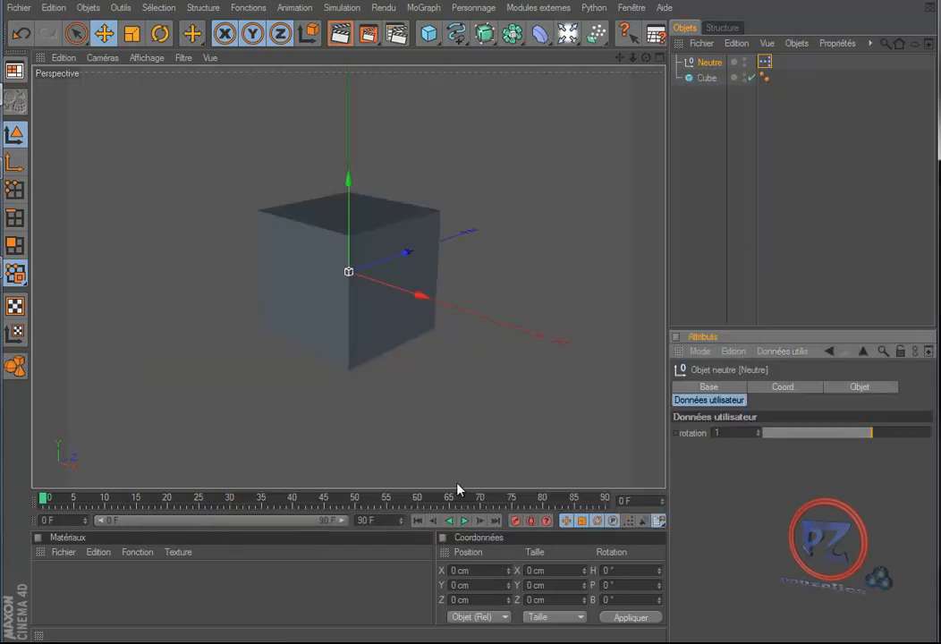
Reopen the null's XPresso graph, add the Neutre null as a node and give it the rotation user data output
double_click(765, 62)
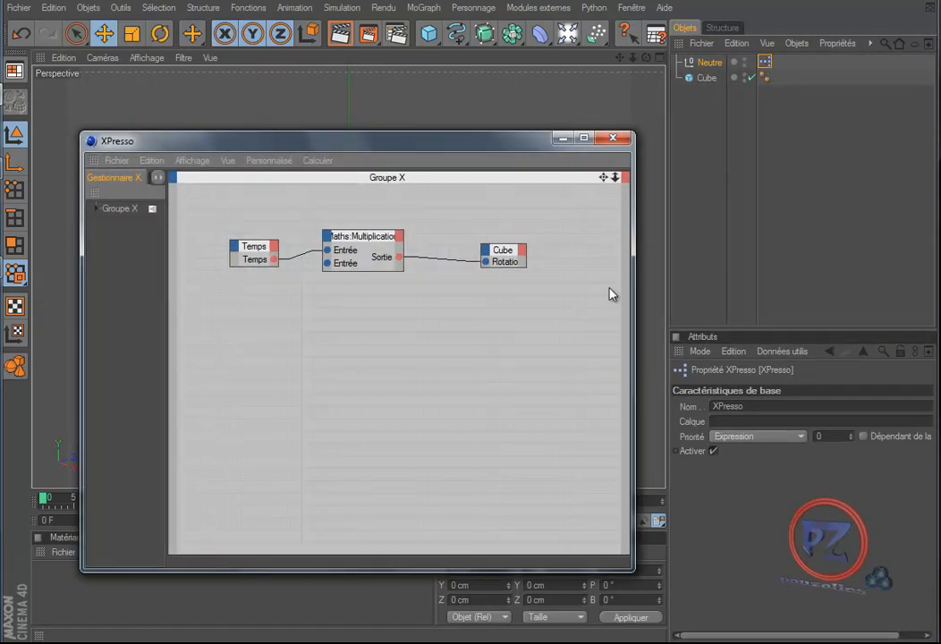
left_click_drag(716, 67, 284, 331)
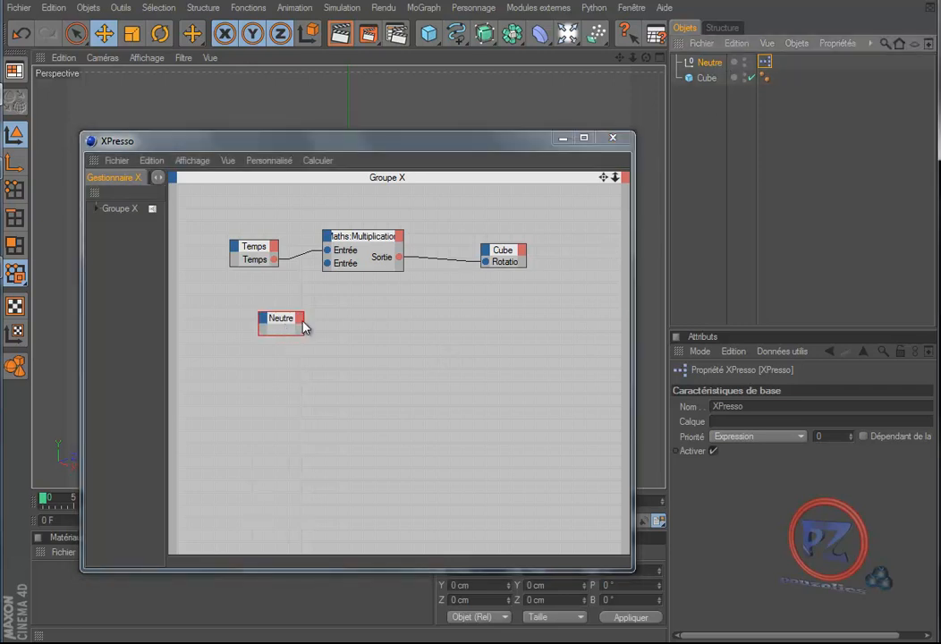
left_click(303, 320)
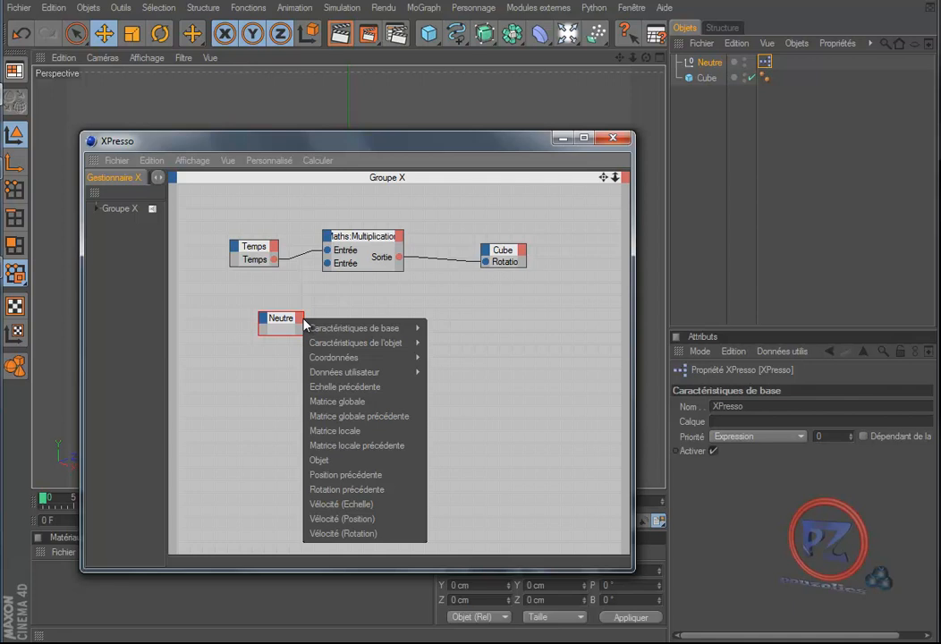
mouse_move(333, 374)
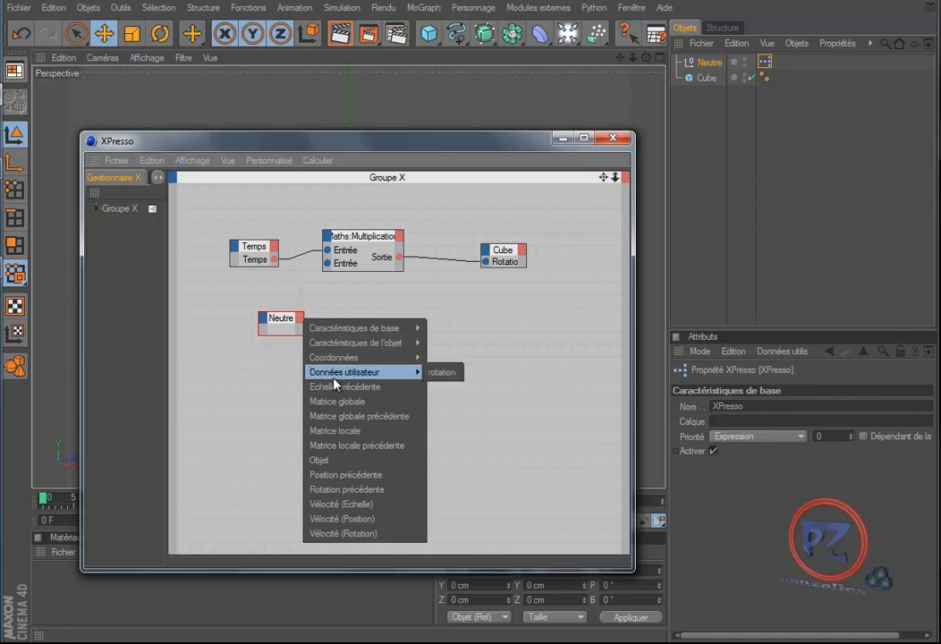
left_click(440, 373)
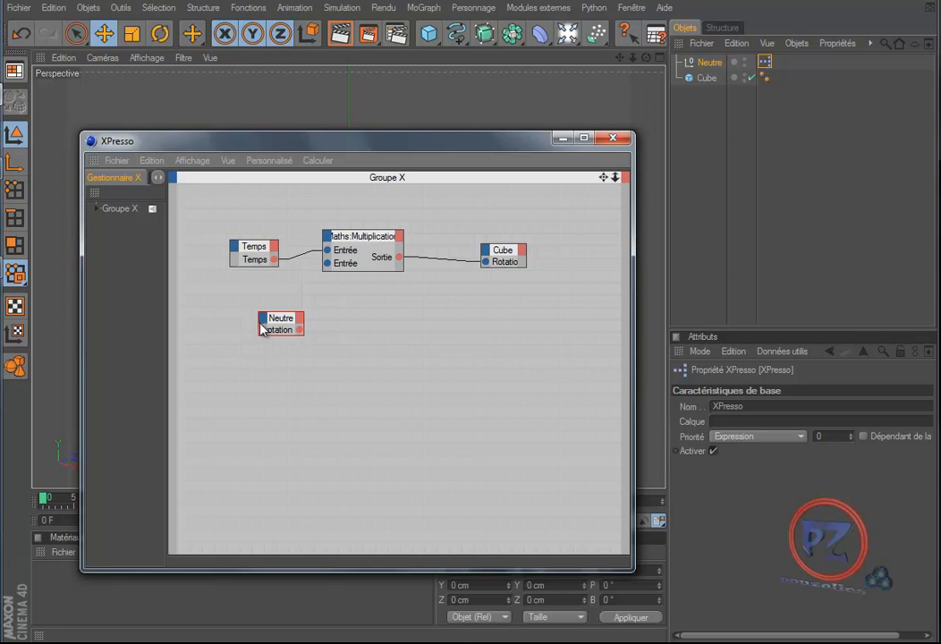
Widen the Neutre node, connect its rotation output to the Multiplication node's second input, and close the XPresso editor
left_click_drag(257, 323, 225, 327)
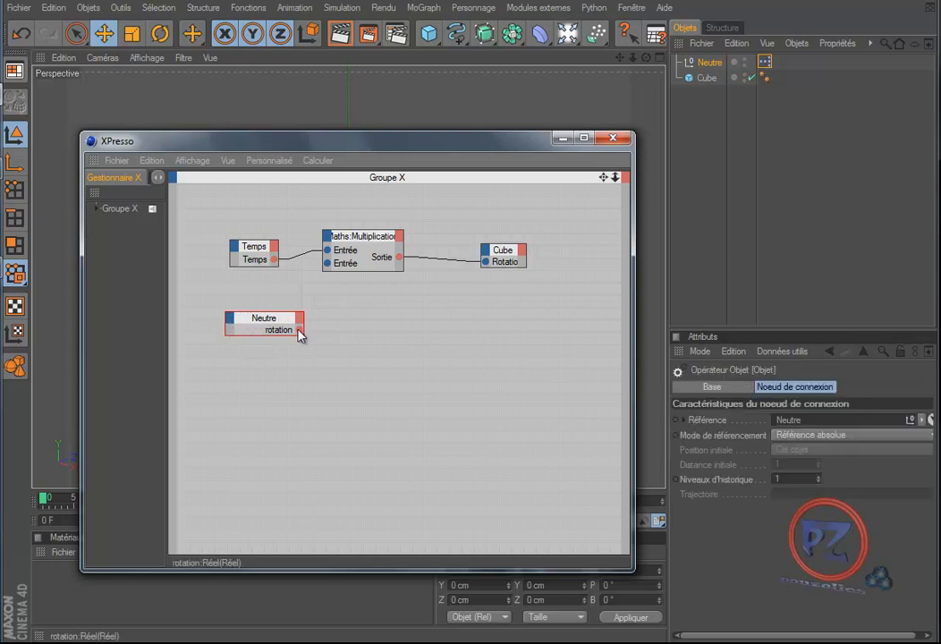
left_click_drag(319, 287, 326, 264)
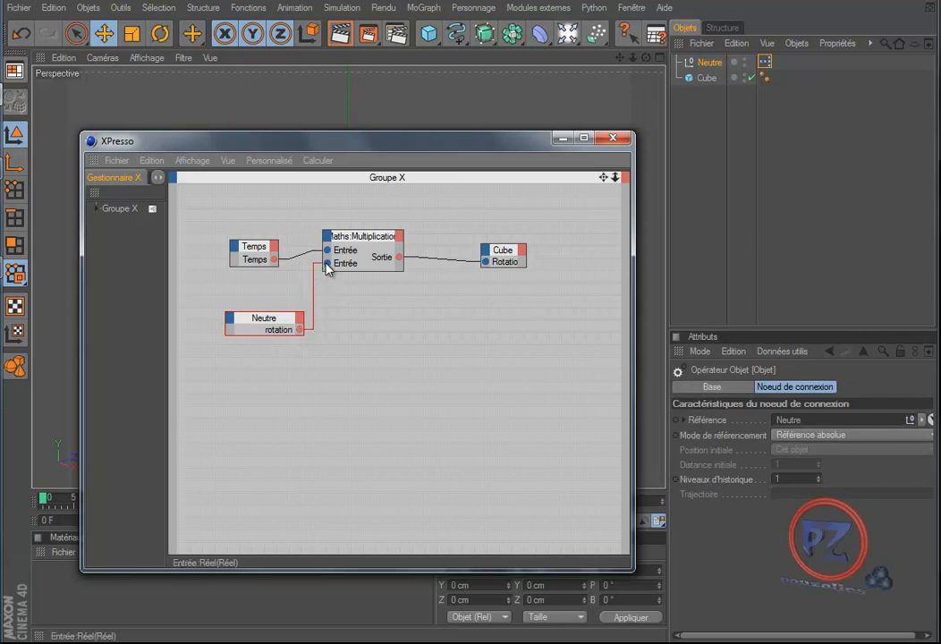
left_click(618, 141)
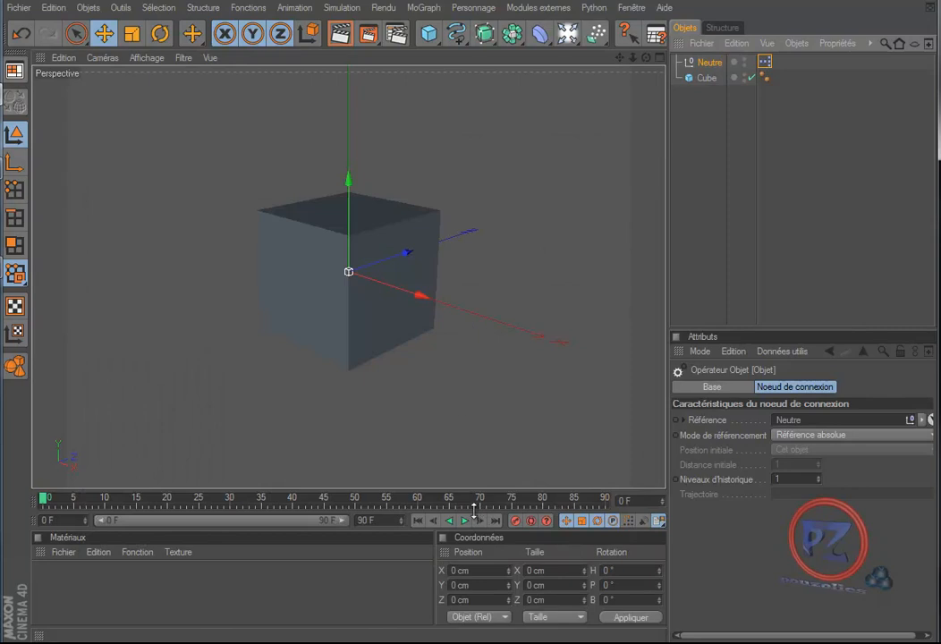
Start animation playback and show the Neutre null's user data while the cube rotates
left_click(465, 520)
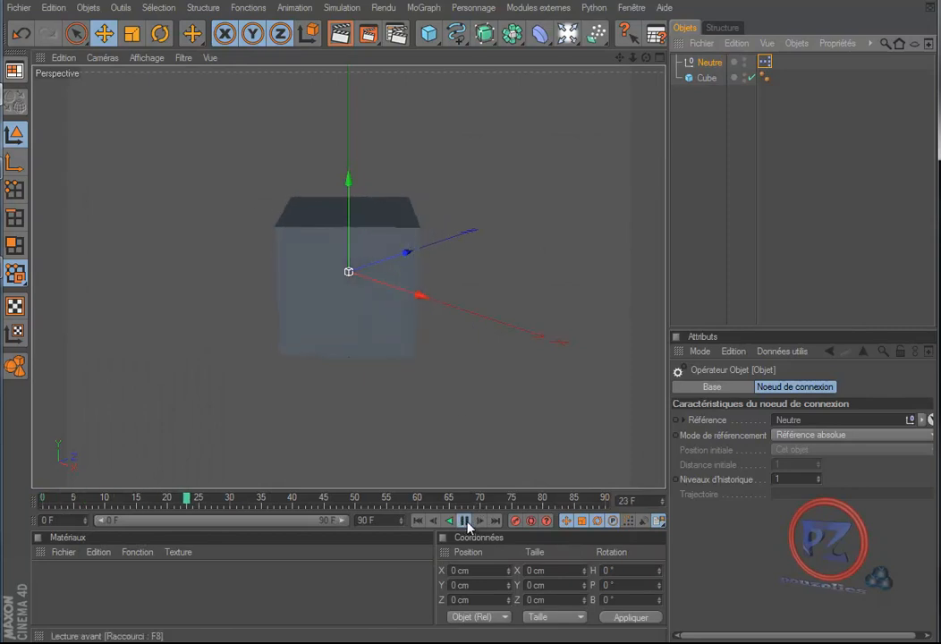
left_click(710, 62)
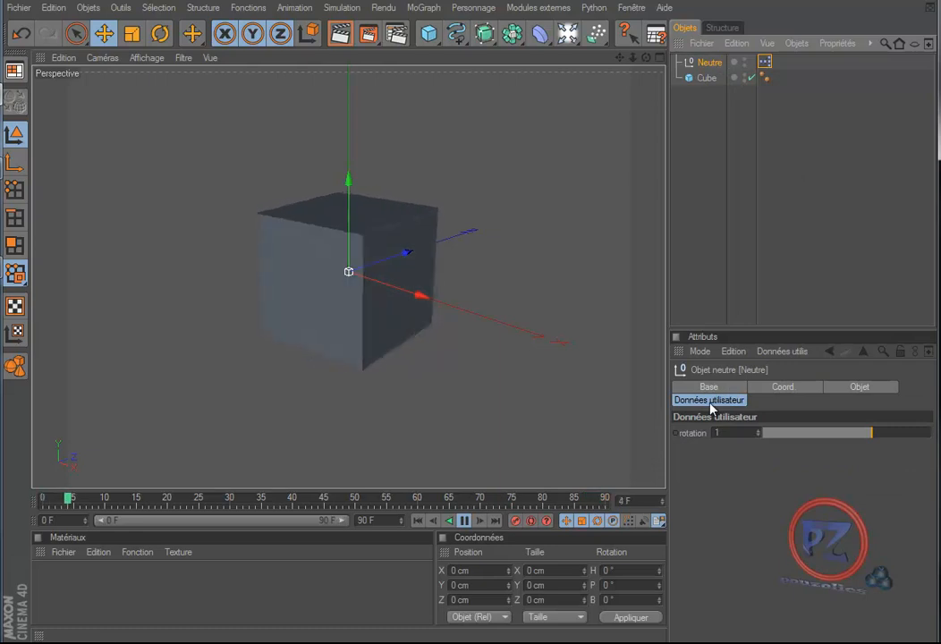
left_click(773, 388)
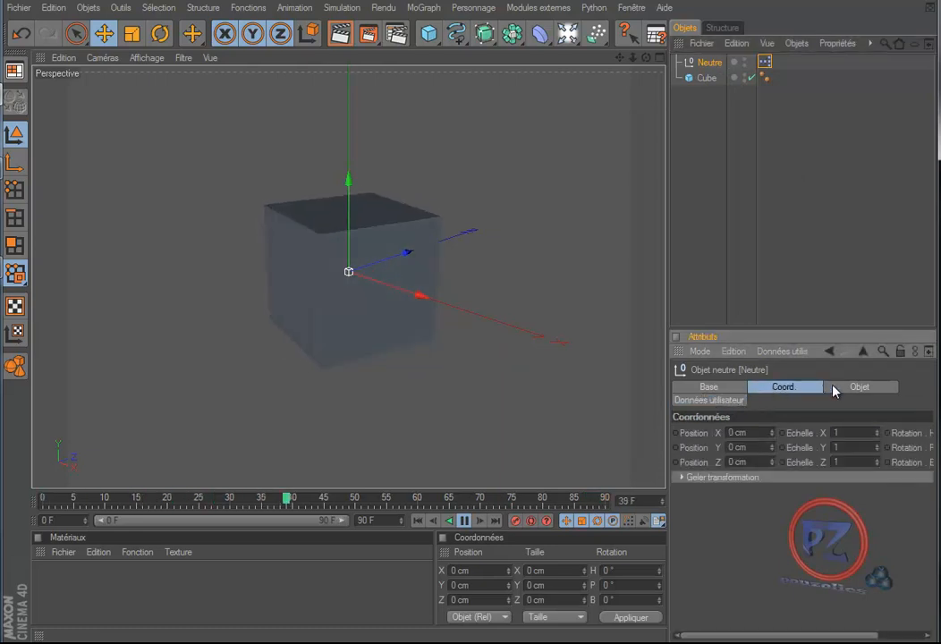
left_click(855, 387)
left_click(711, 401)
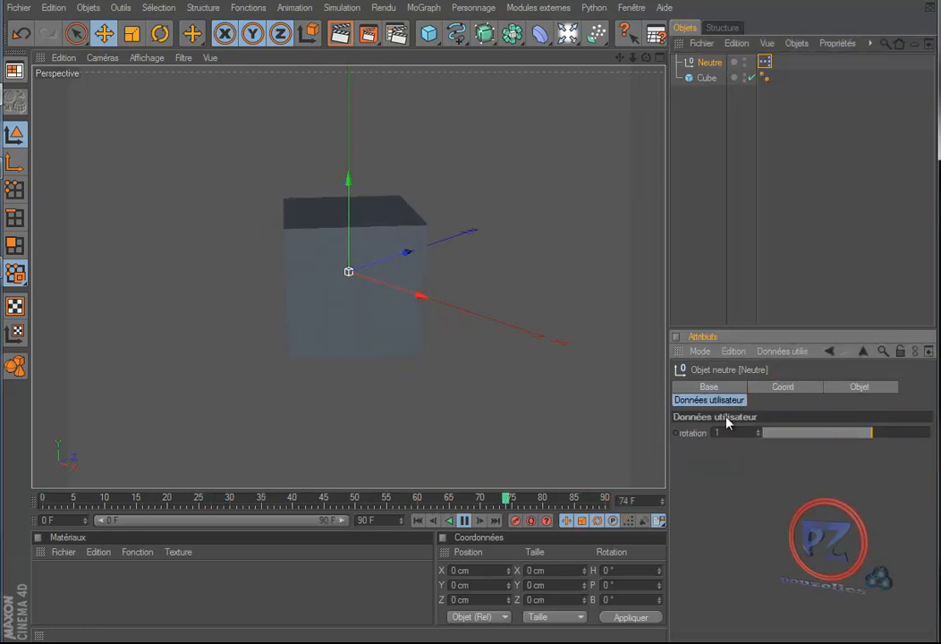
Test the null's rotation value during playback by raising it to 10 and lowering it to -4, and stop playback
left_click(758, 432)
left_click(758, 431)
left_click(758, 431)
left_click(758, 431)
left_click(758, 431)
left_click(757, 431)
left_click(758, 431)
left_click(758, 431)
left_click(758, 431)
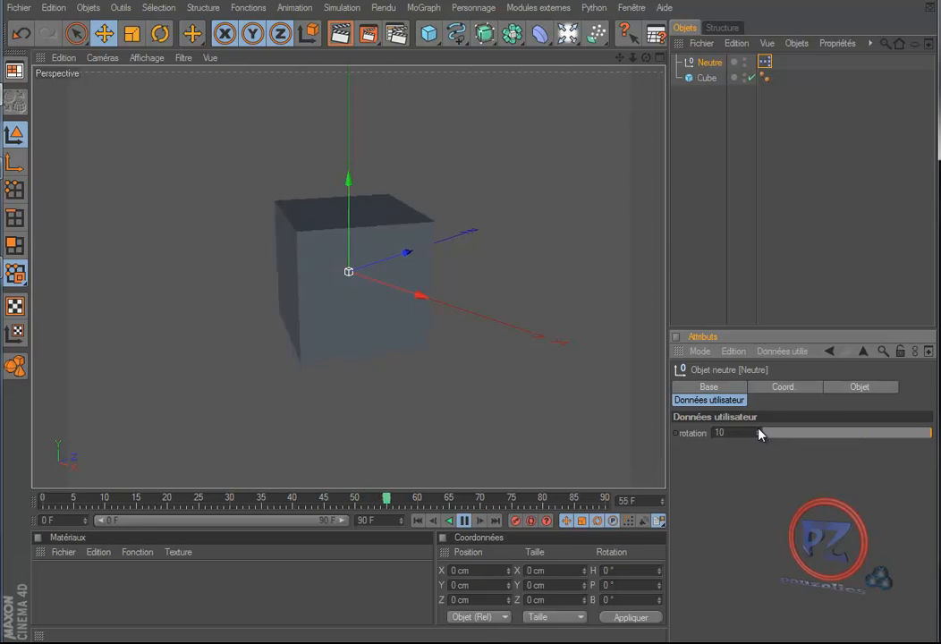
left_click_drag(759, 434, 760, 434)
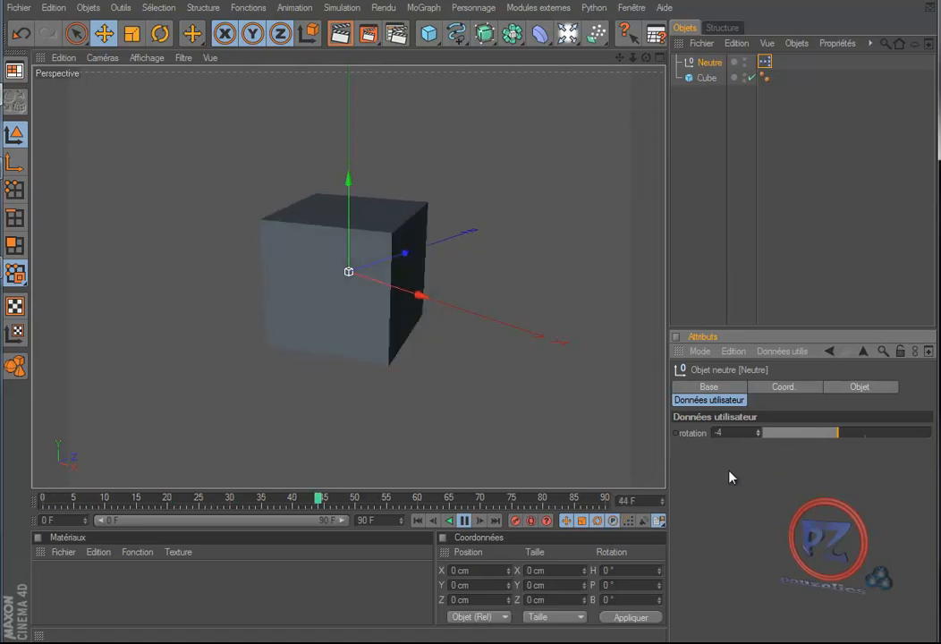
left_click(464, 521)
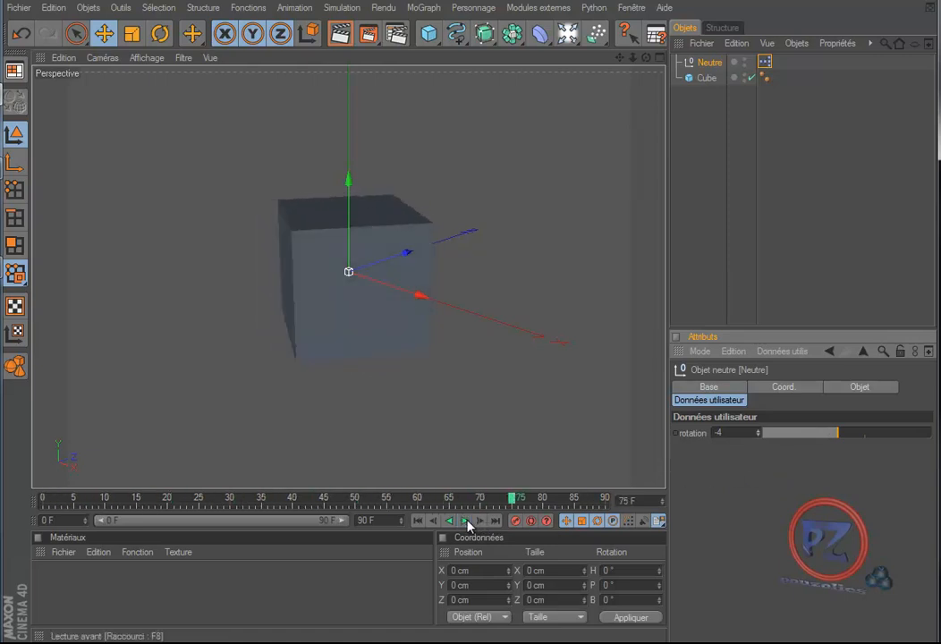
left_click(715, 64)
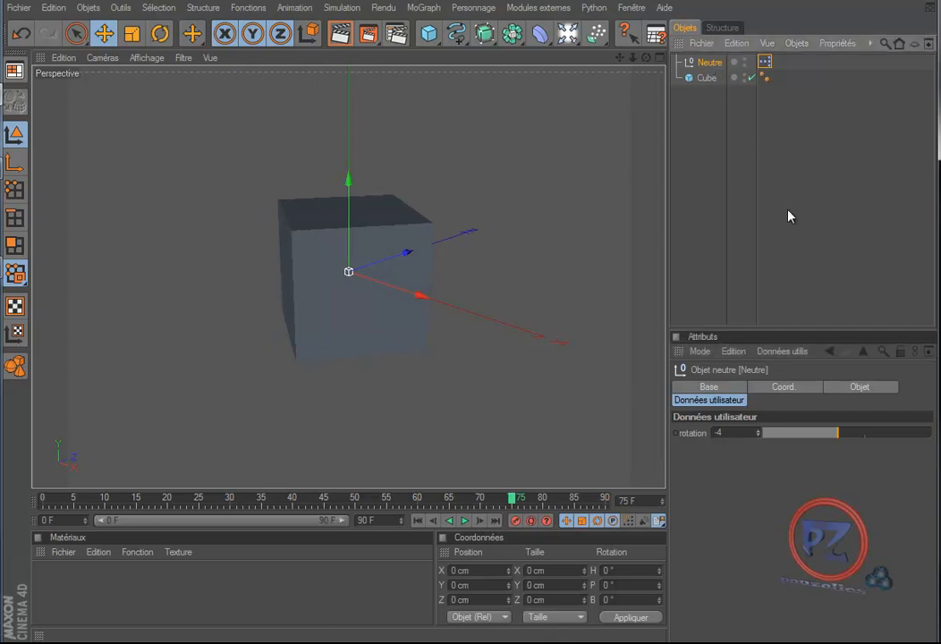
left_click(782, 352)
left_click(784, 369)
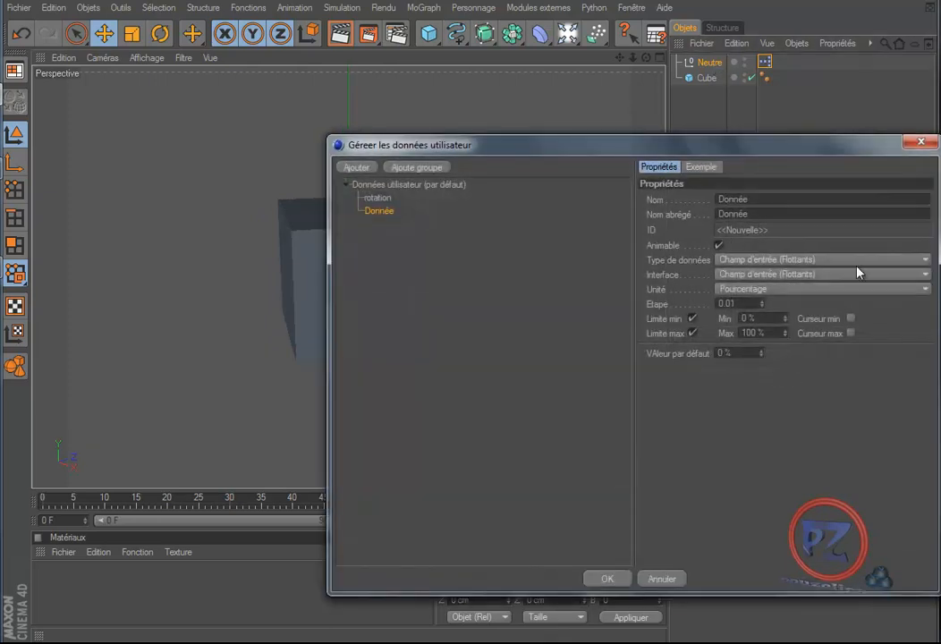
double_click(732, 198)
left_click(756, 319)
left_click(763, 291)
left_click(757, 304)
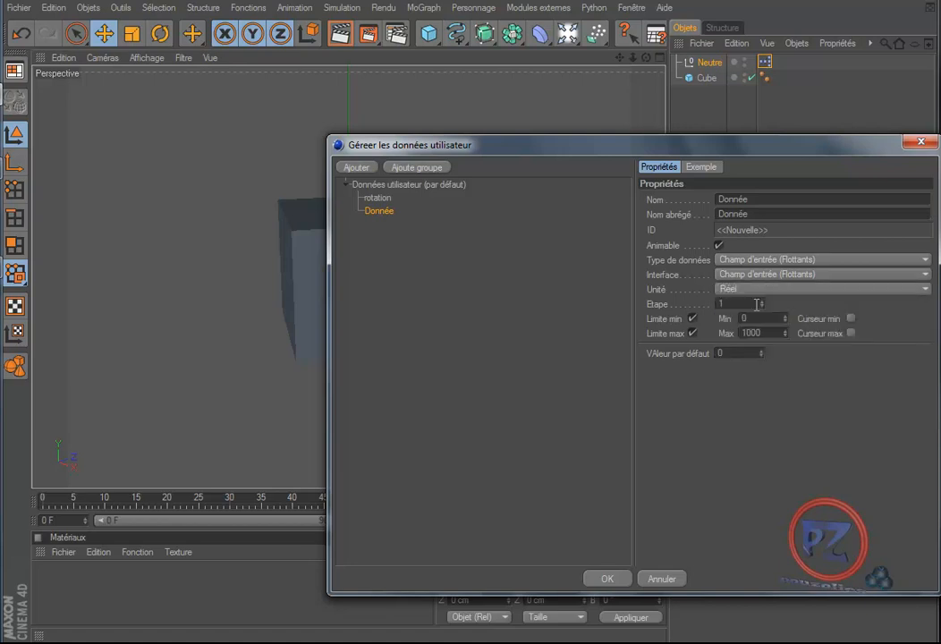
left_click(762, 351)
left_click(770, 276)
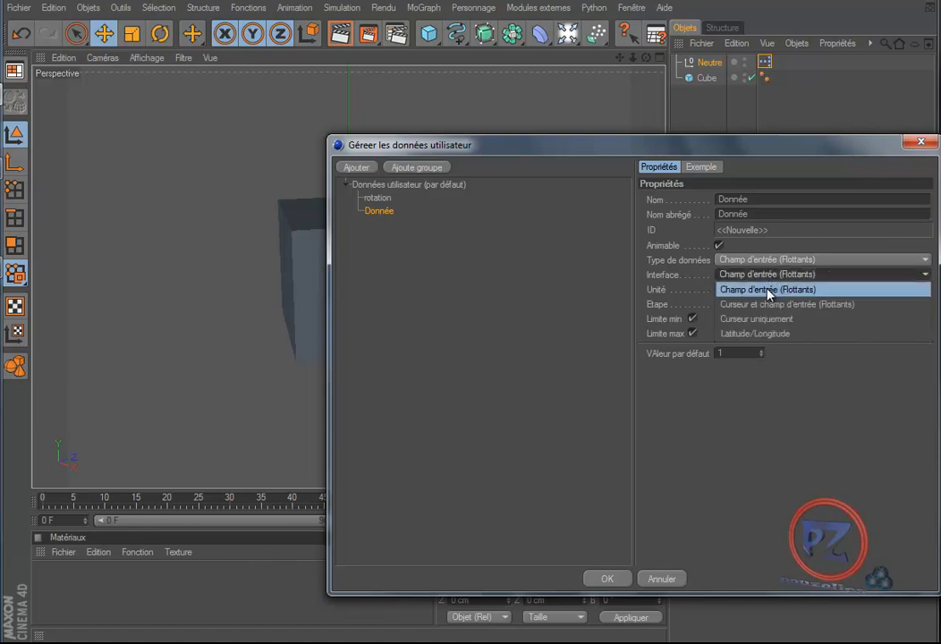
left_click(861, 305)
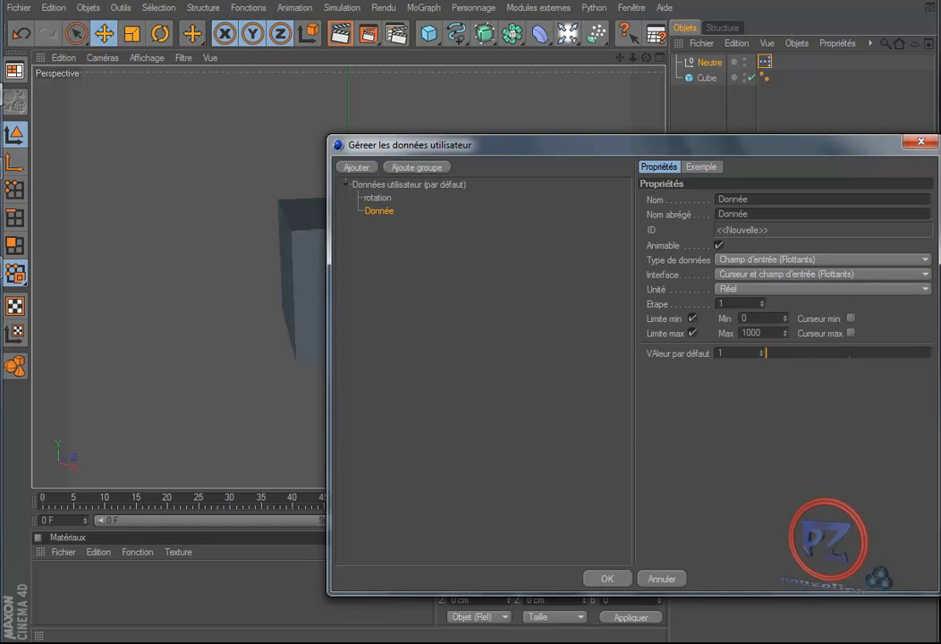
left_click(921, 141)
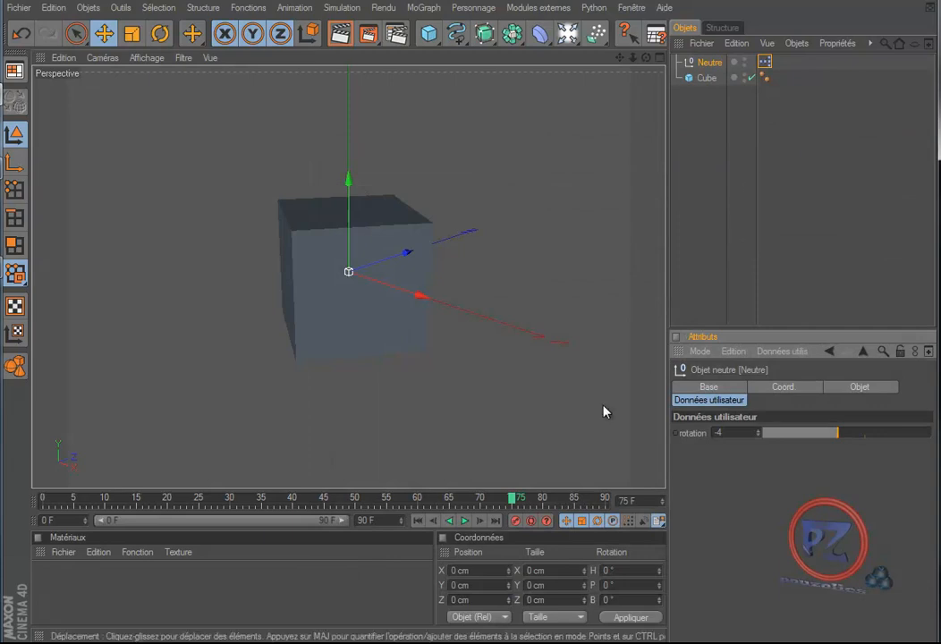
Play the animation again with the null's current rotation value
left_click(464, 521)
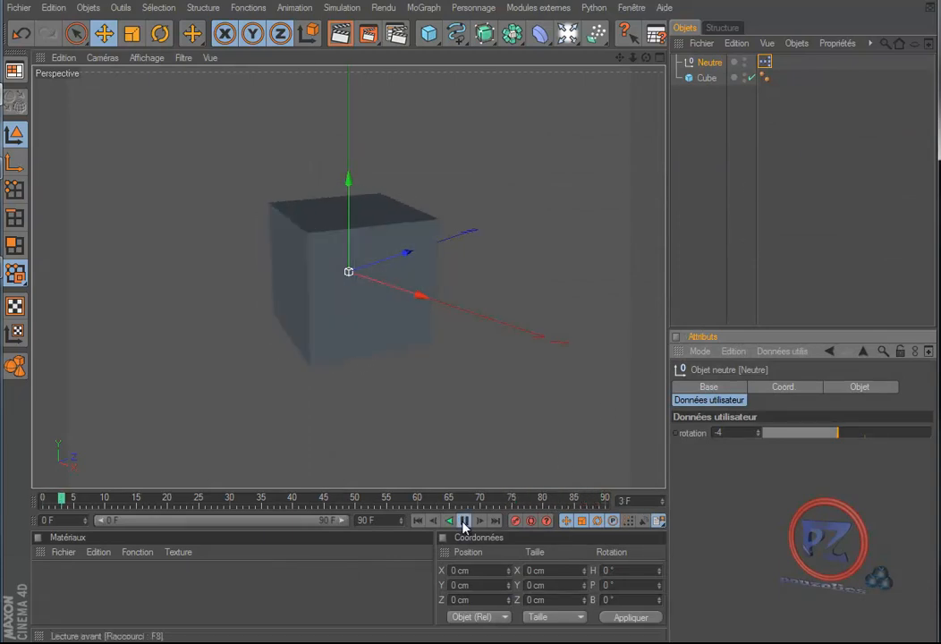